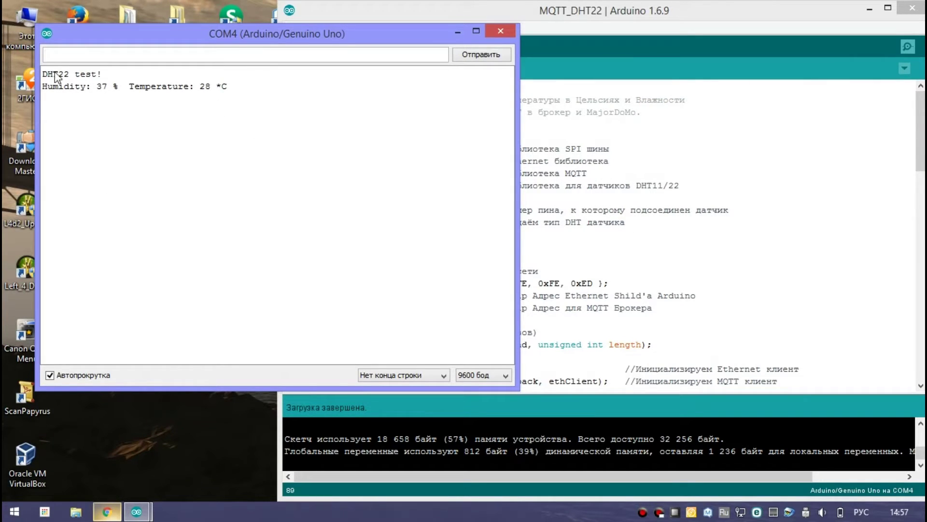
- Review the DHT22 humidity and temperature readings in the COM4 serial monitor and close the monitor
drag(48, 74, 237, 91)
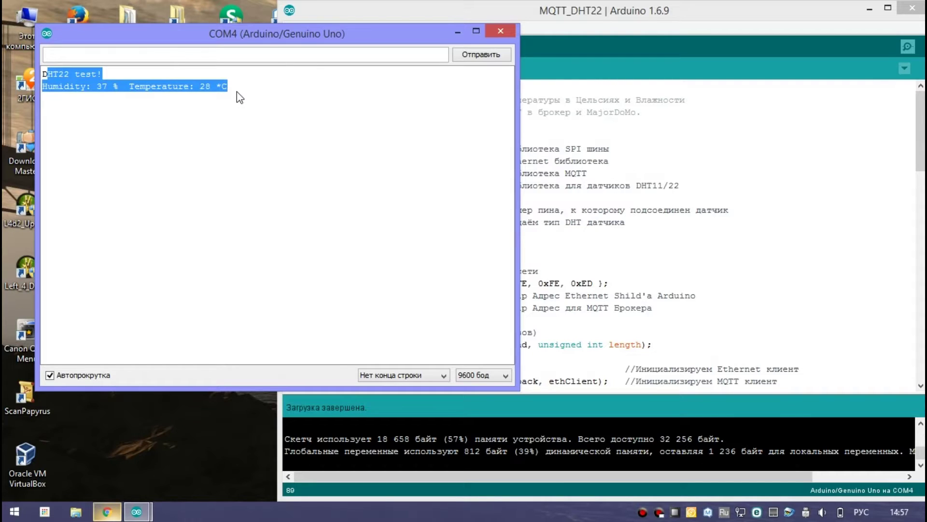
drag(250, 30, 415, 79)
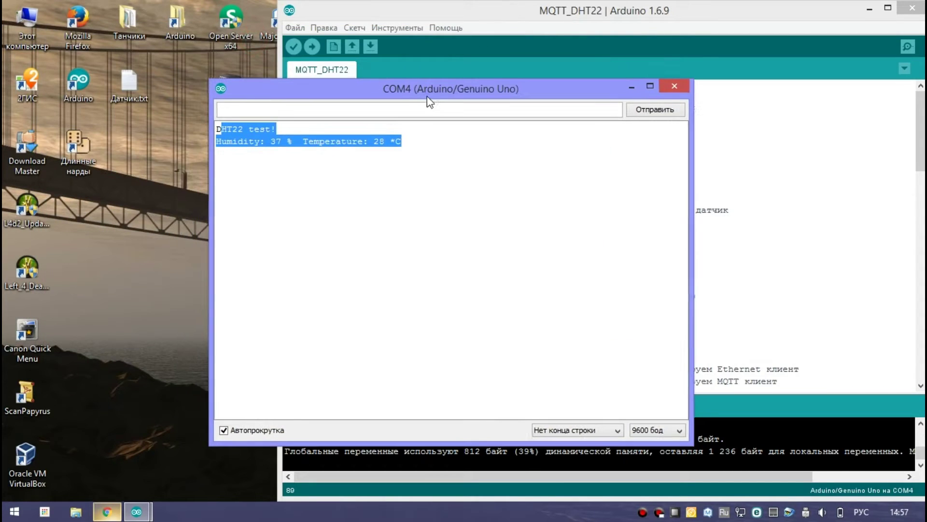
click(305, 148)
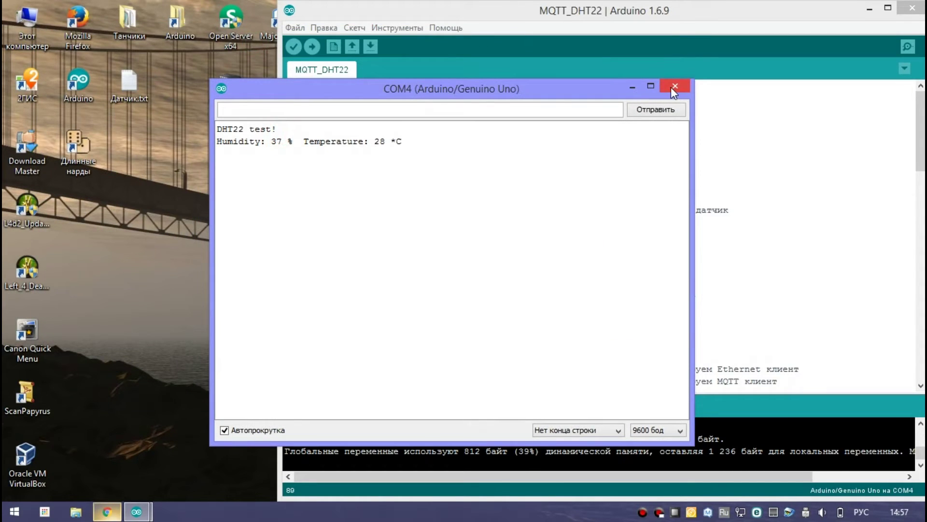
click(672, 88)
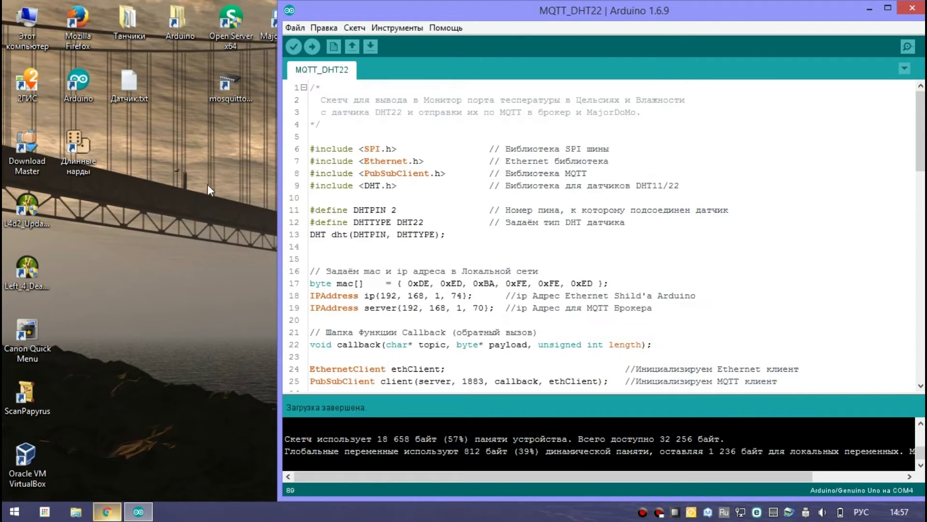
- Start the MQTT broker with the mosquitto_RUN shortcut and move its console window clear of the shortcut
double_click(227, 86)
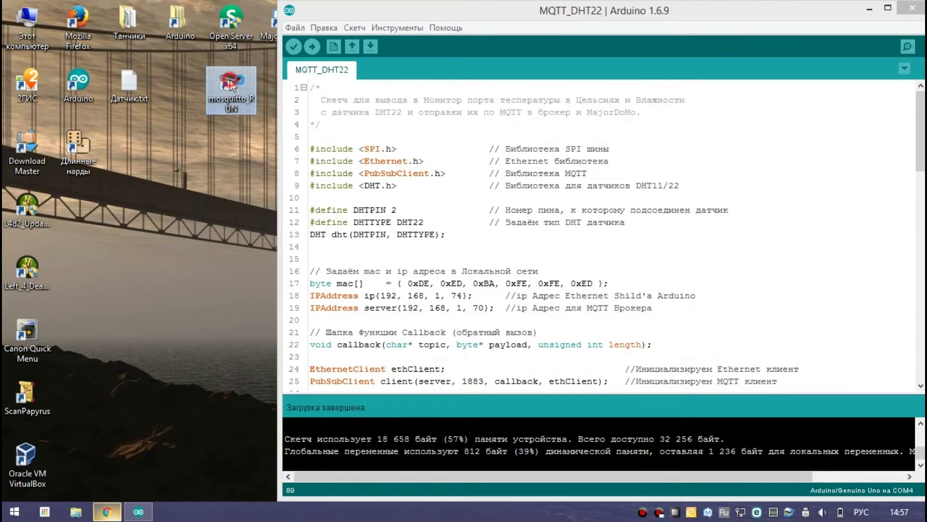
drag(306, 77, 279, 130)
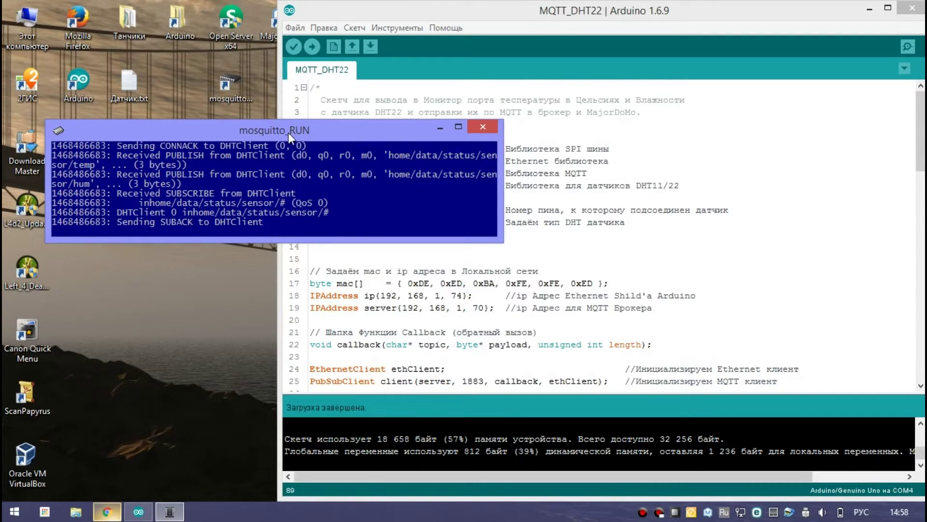
click(231, 87)
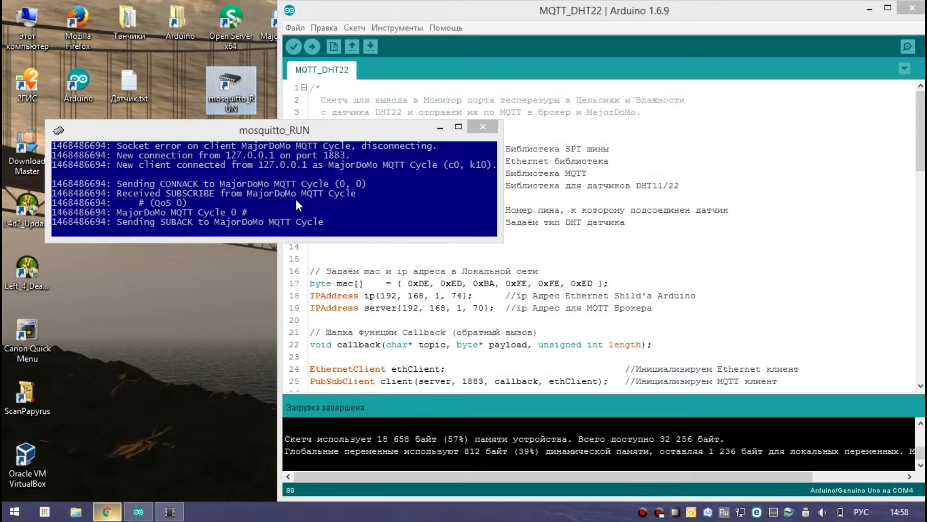
- Recheck the sensor readings in the serial monitor, close it and minimize the mosquitto console
click(908, 46)
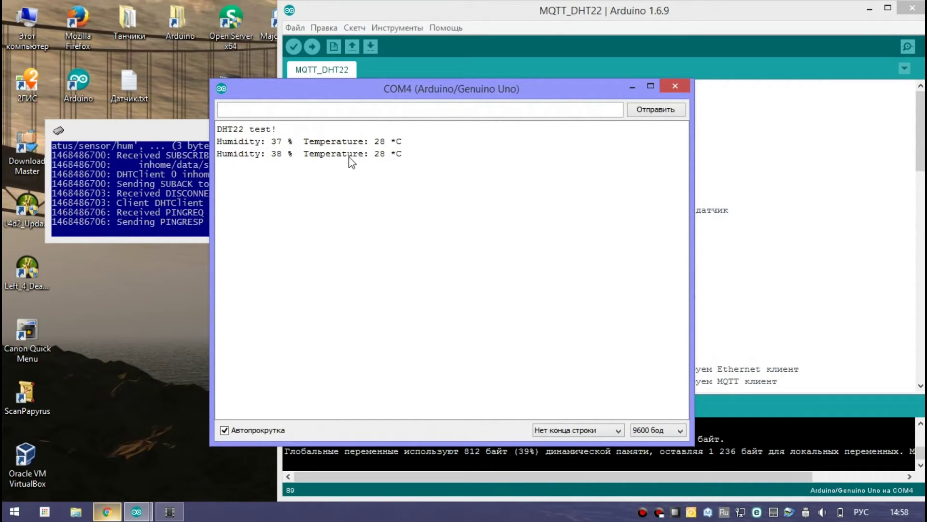
click(674, 87)
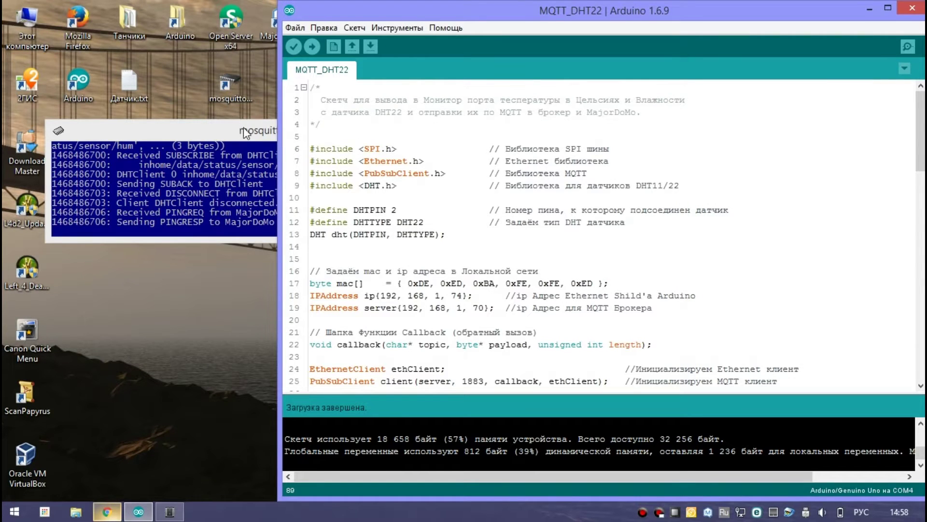
click(240, 124)
click(427, 125)
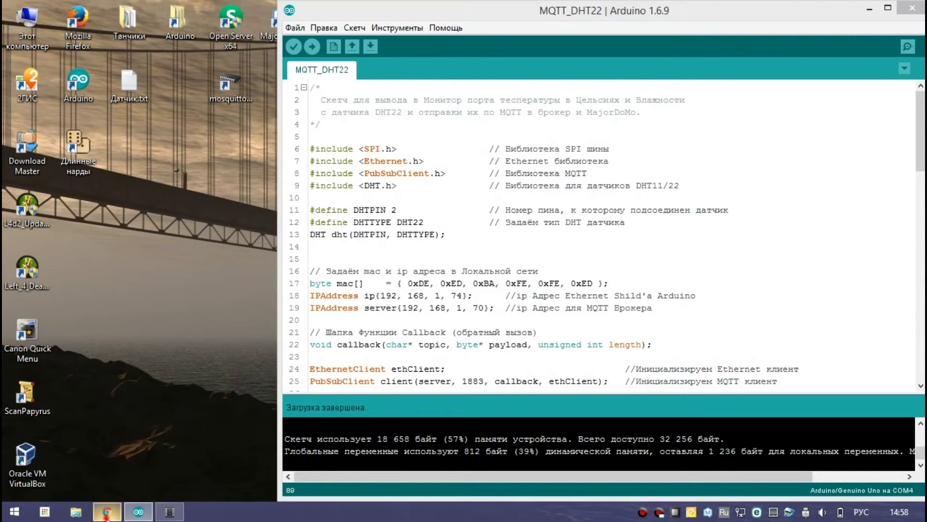
- Switch to MajorDoMo in Chrome and check the update time of the humidity record among the MQTT devices
click(107, 512)
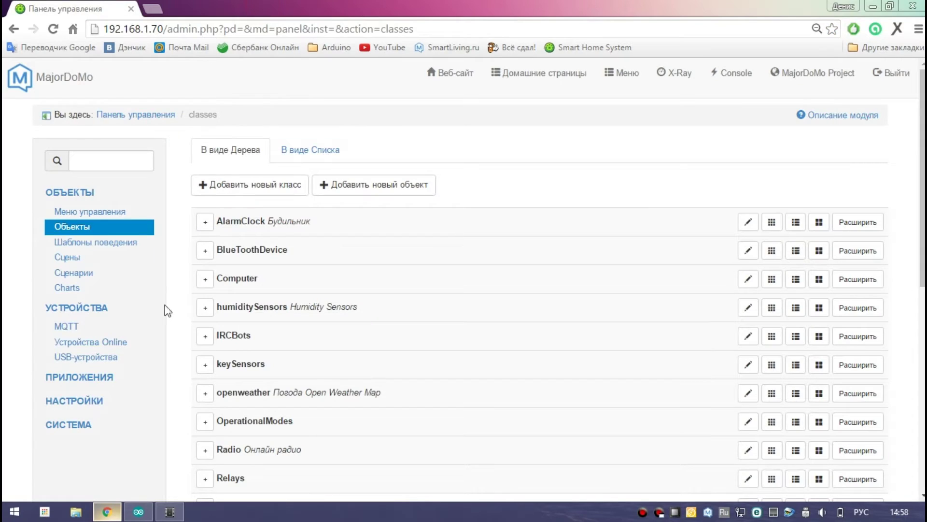
click(80, 329)
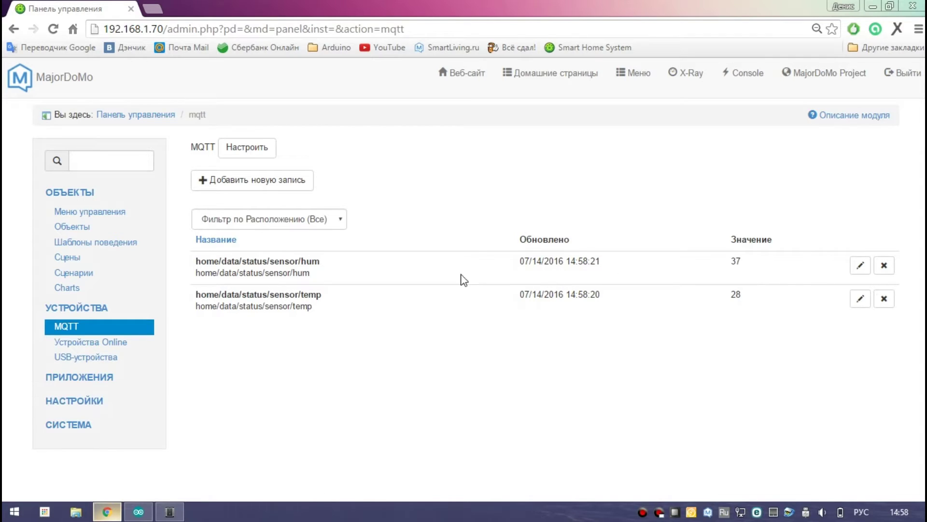
triple_click(485, 271)
- Shut down the mosquitto broker and delete the home/data/status/sensor/hum and home/data/status/sensor/temp records from the MQTT module
click(169, 512)
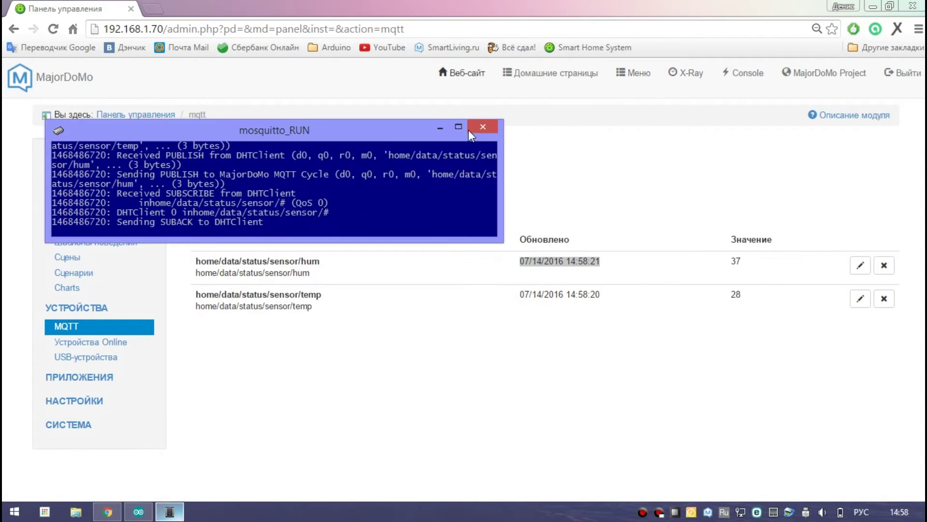
click(482, 127)
click(888, 271)
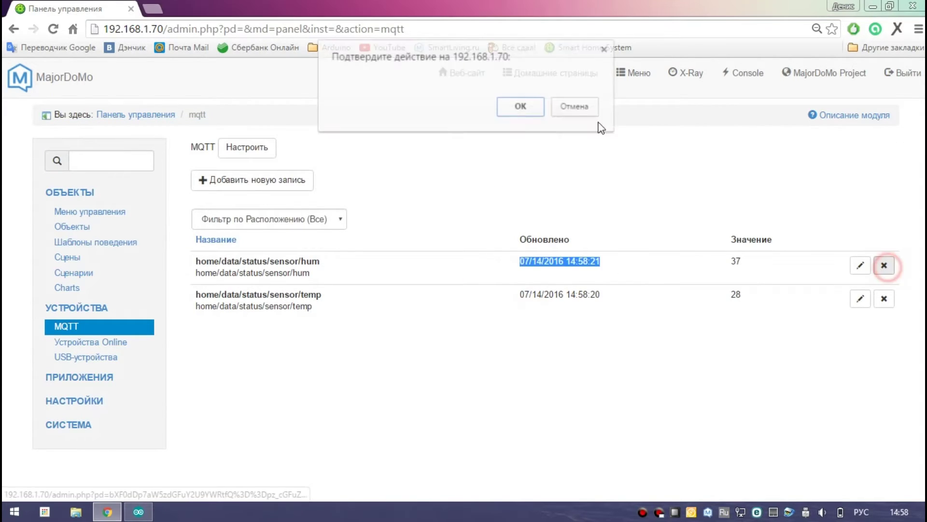
click(533, 115)
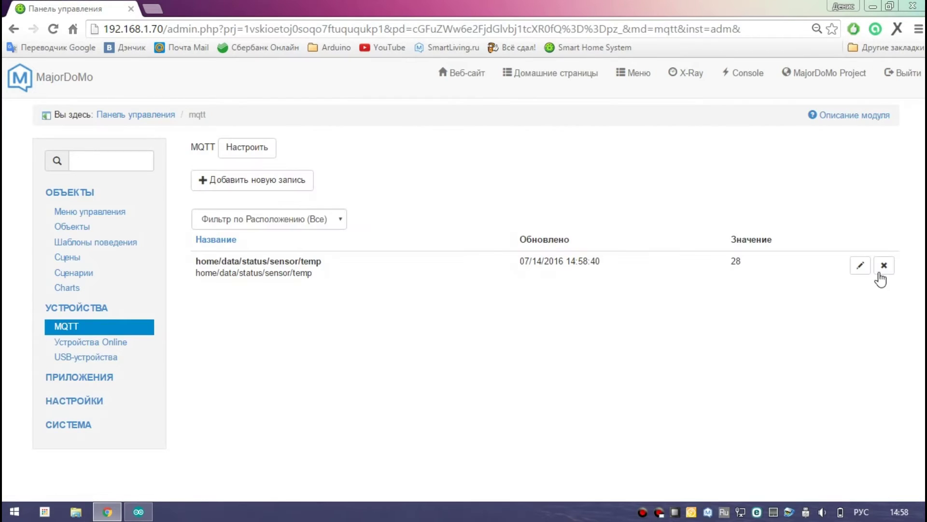
click(879, 273)
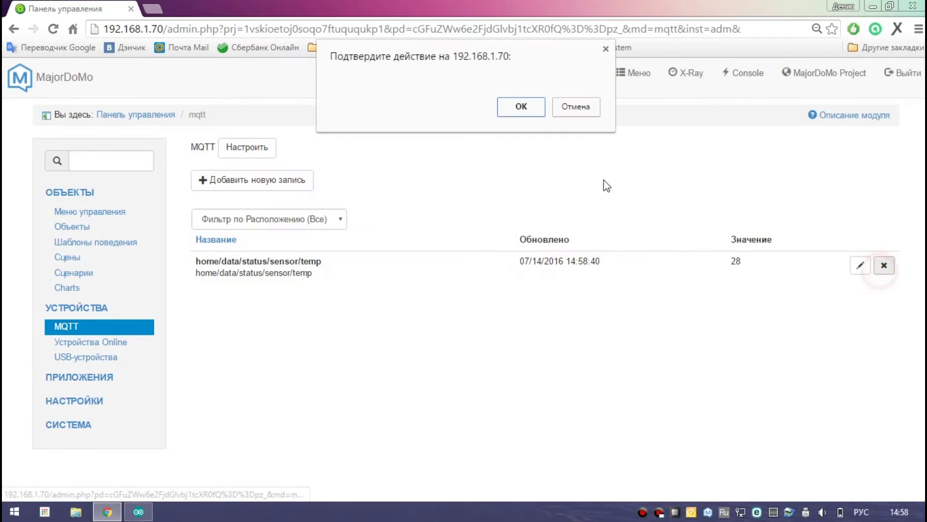
click(520, 107)
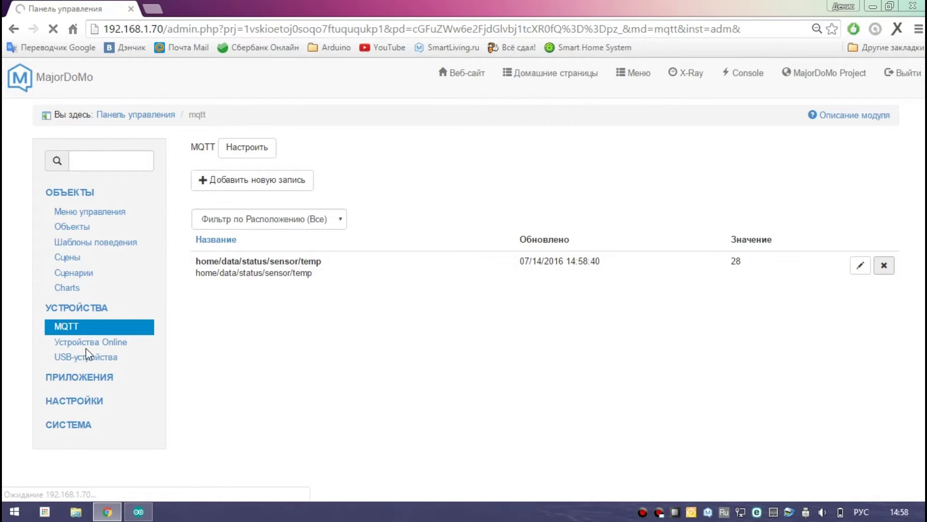
click(70, 328)
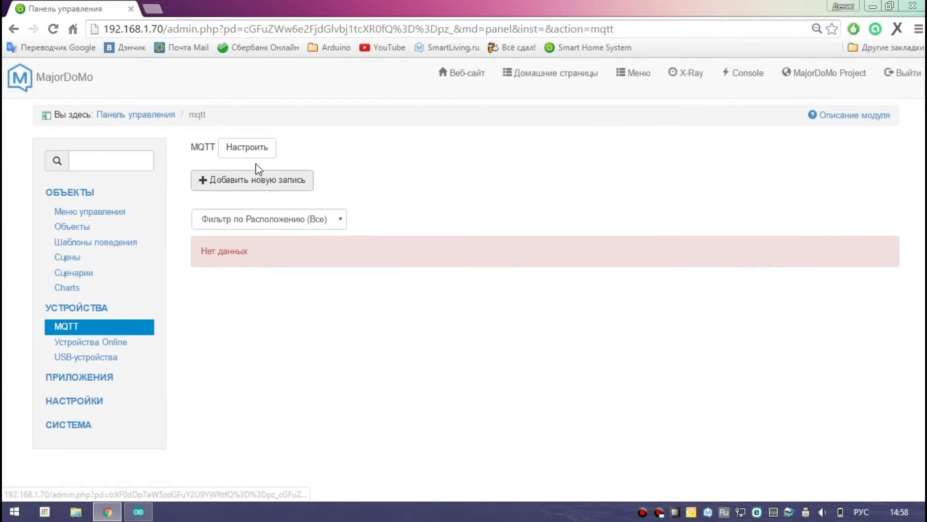
- Examine the MQTT module's connection settings, including the subscription path, and collapse them again
click(256, 150)
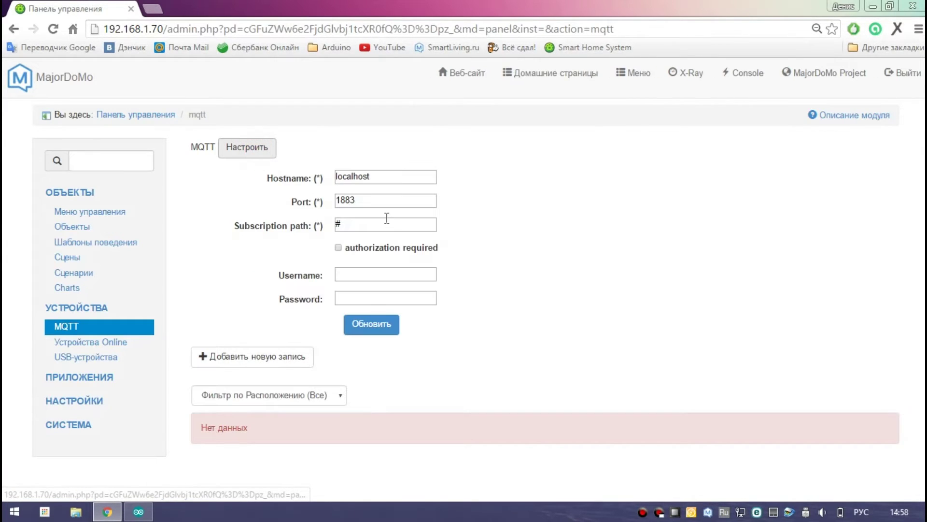
double_click(373, 223)
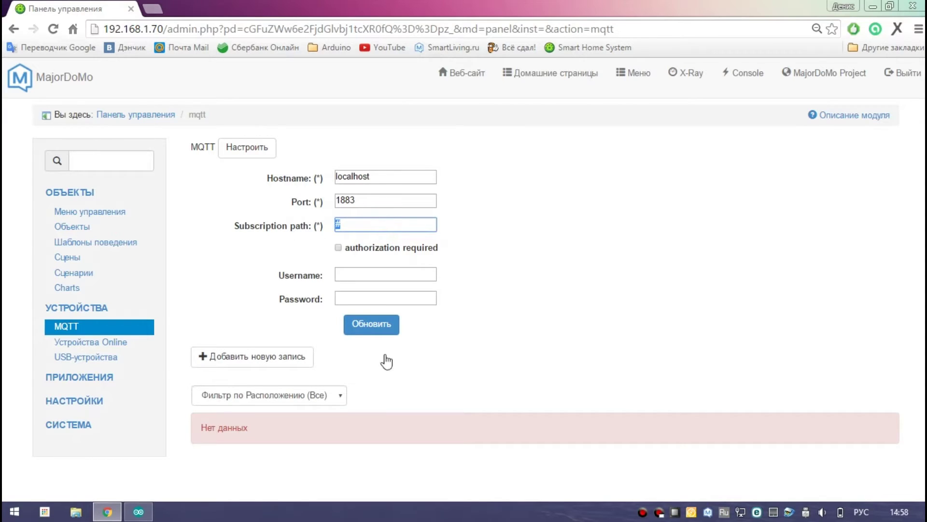
click(256, 150)
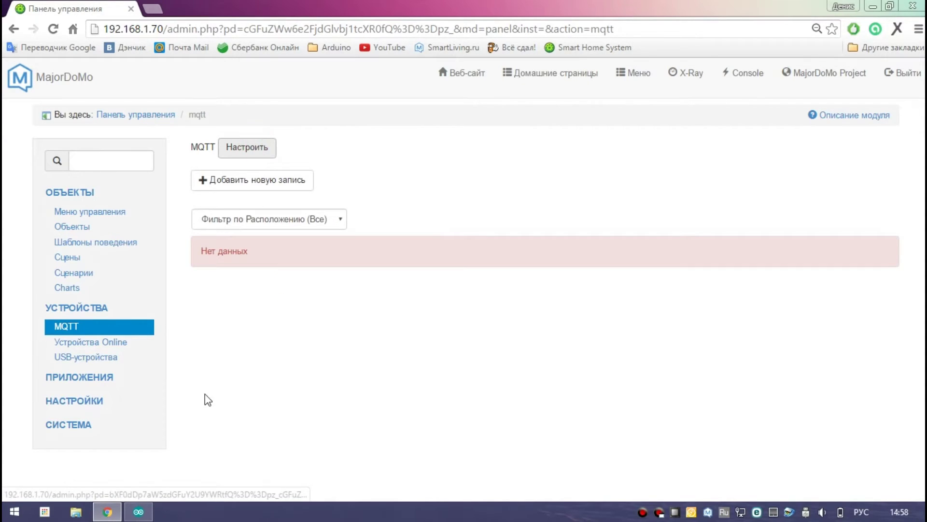
- Restart the mosquitto broker from the desktop, minimize its console and return to MajorDoMo in Chrome
click(107, 512)
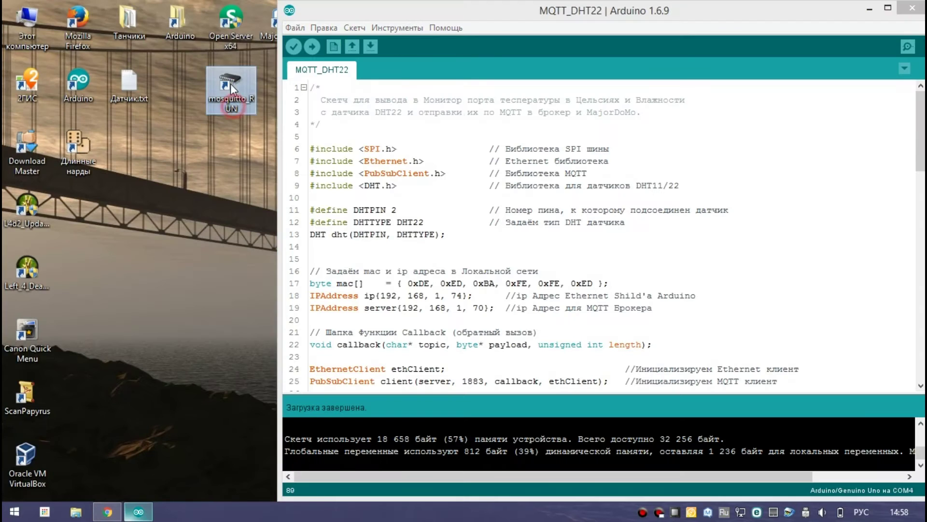
double_click(232, 87)
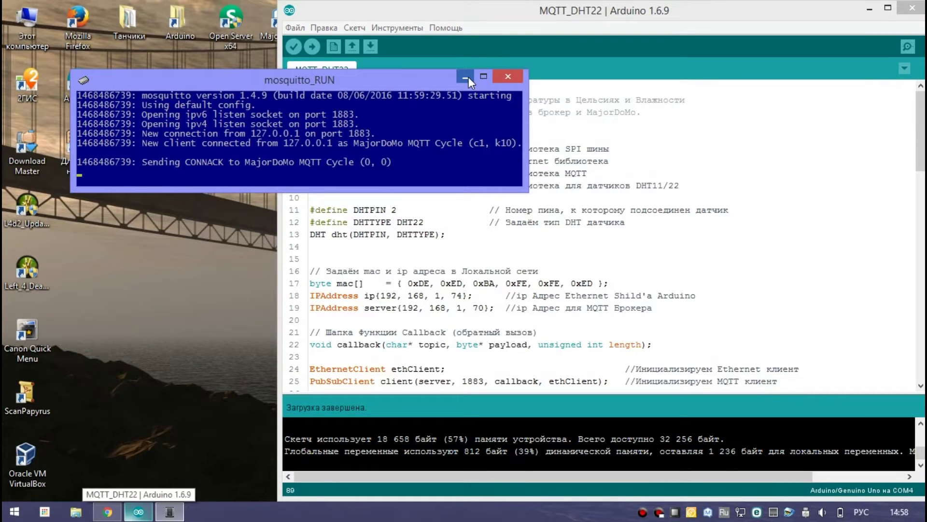
click(467, 77)
click(107, 511)
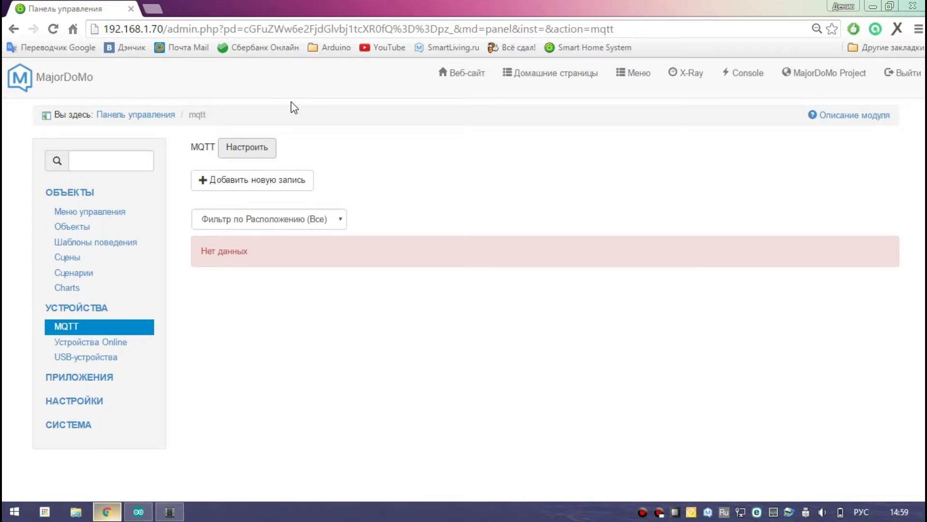
- Reload the MQTT record list and check the mosquitto console for messages from the broker's clients
click(91, 328)
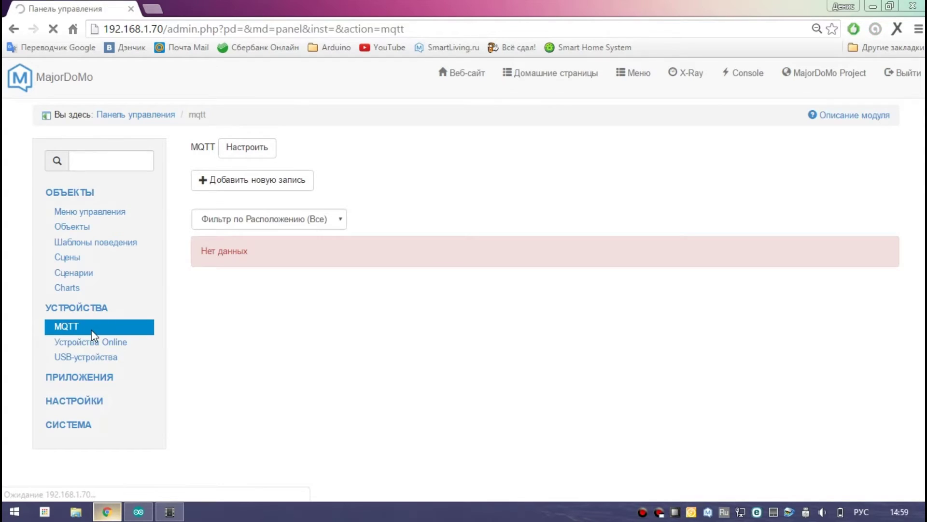
click(65, 326)
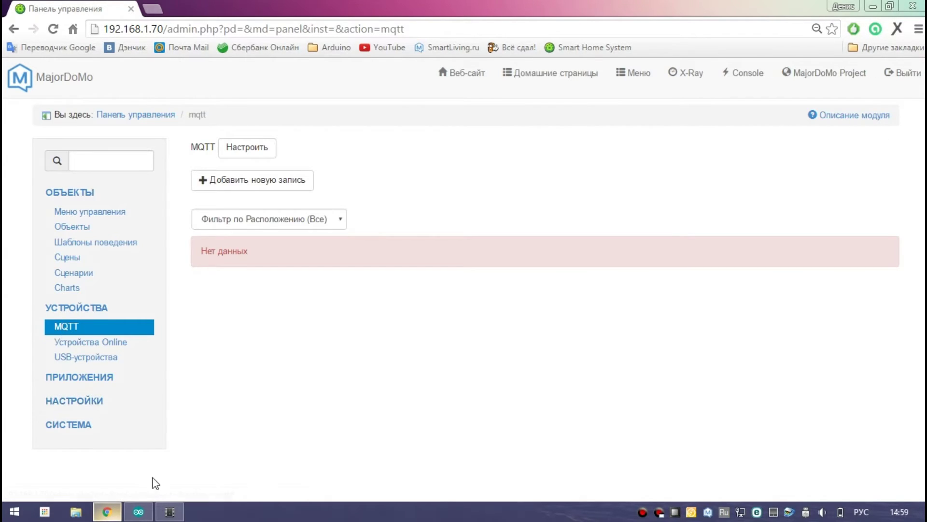
click(170, 511)
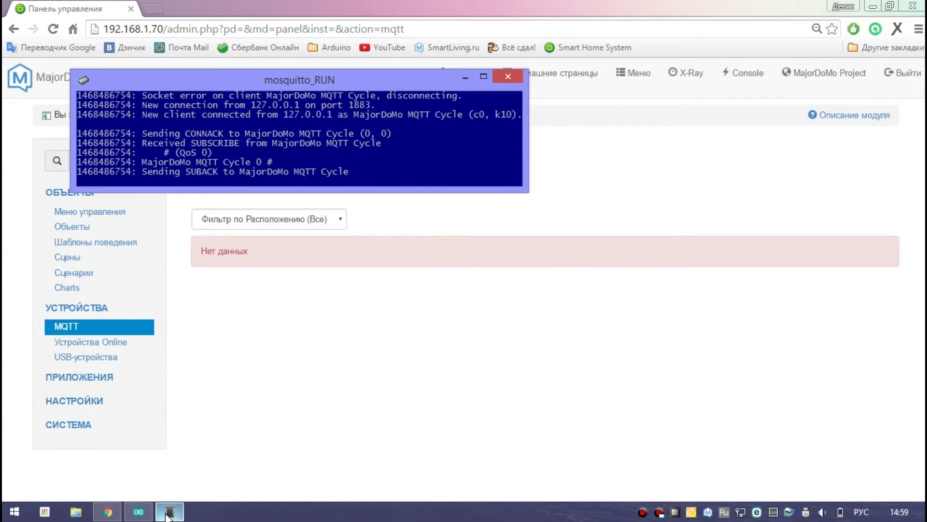
click(83, 324)
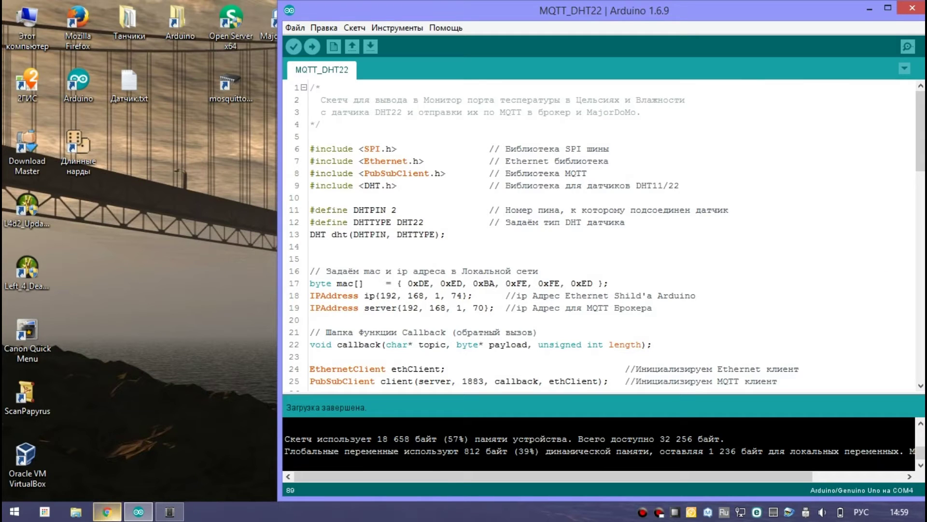
click(108, 513)
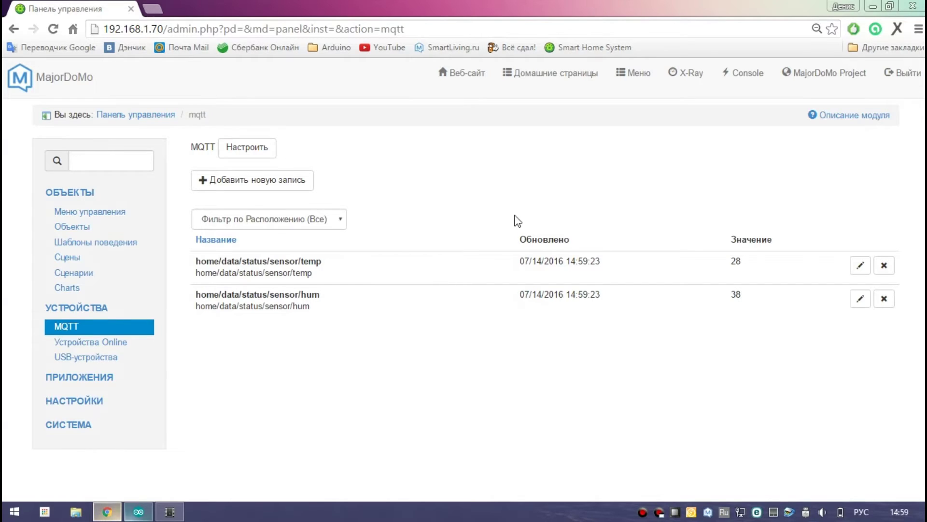
- Refresh the MQTT record list repeatedly and compare the temp and hum sensor values as they update
click(99, 327)
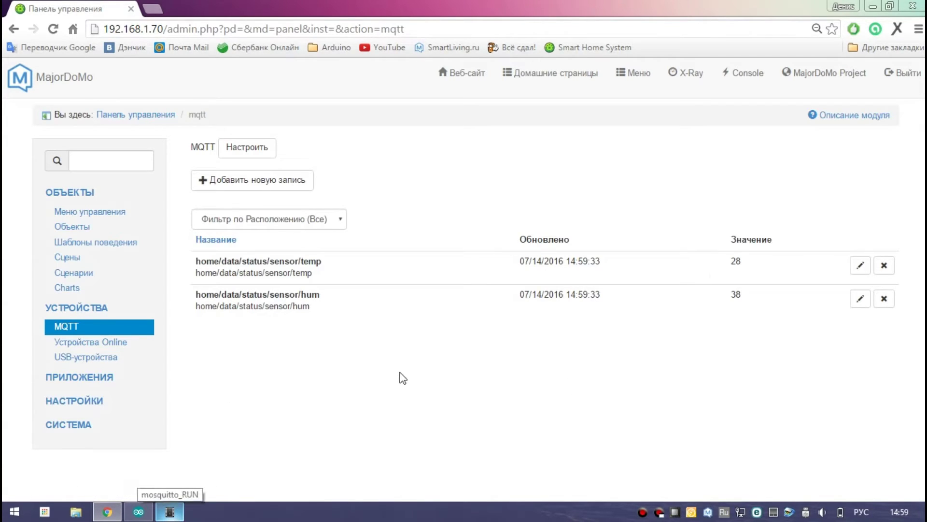
click(60, 324)
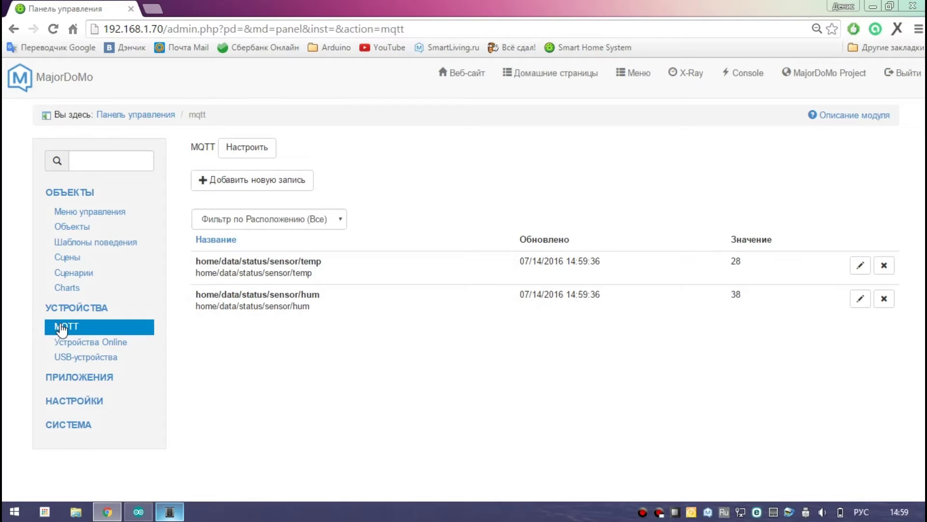
click(60, 323)
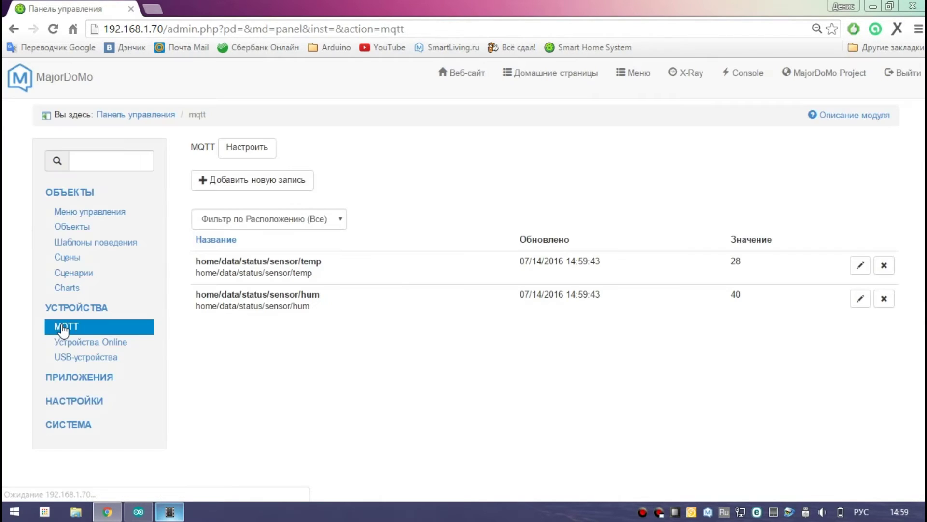
click(62, 327)
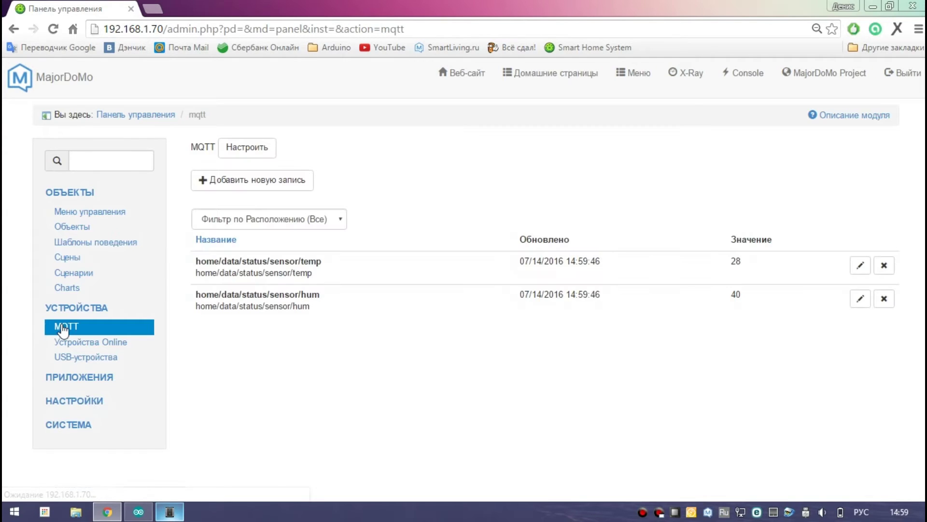
click(61, 324)
double_click(737, 295)
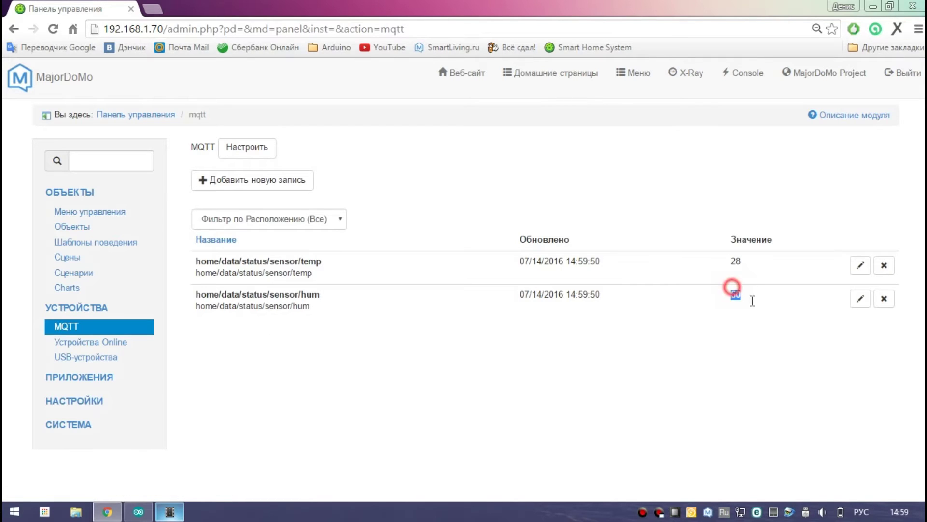
double_click(735, 256)
click(66, 324)
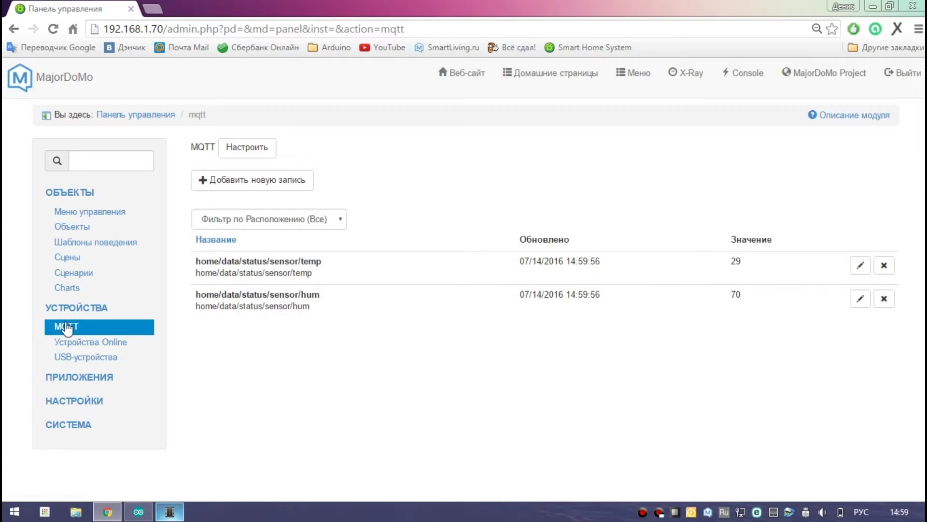
- Add a new object class named MQTT without a parent class and with the description "тест"
double_click(732, 294)
click(70, 227)
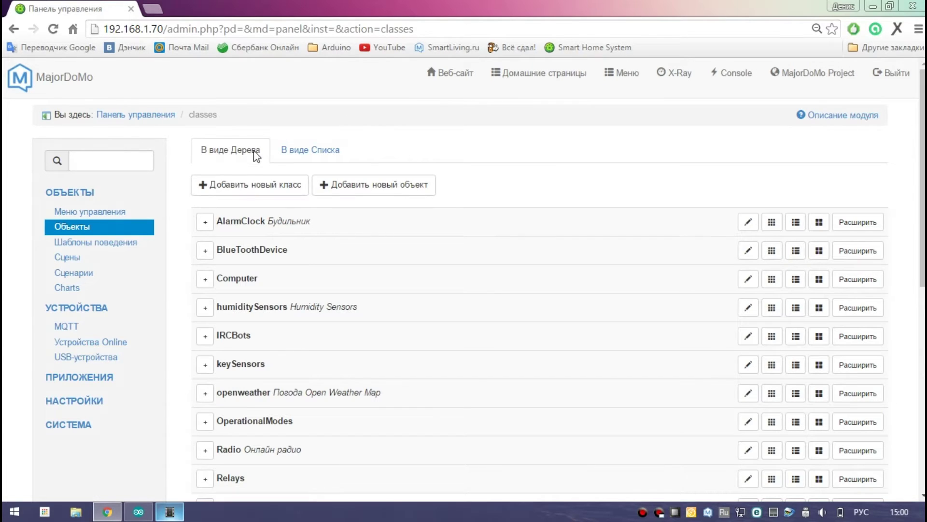
click(241, 188)
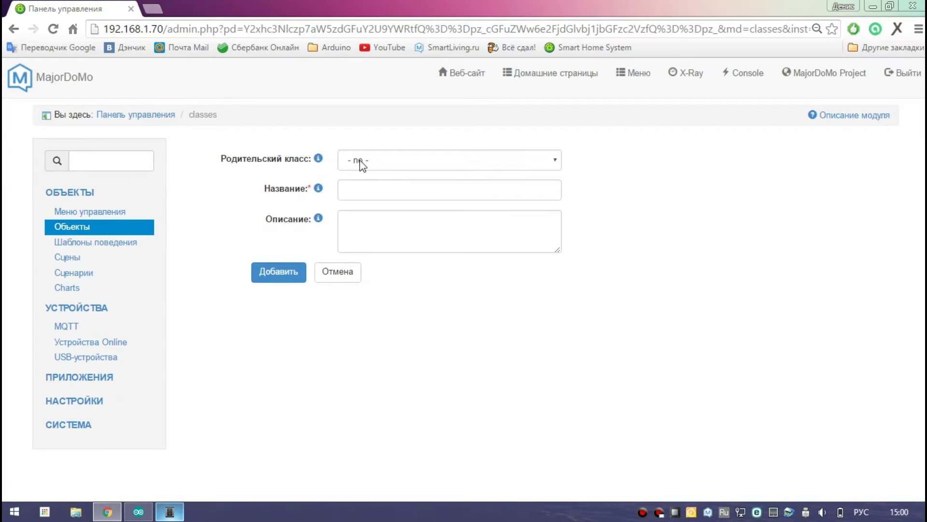
click(371, 187)
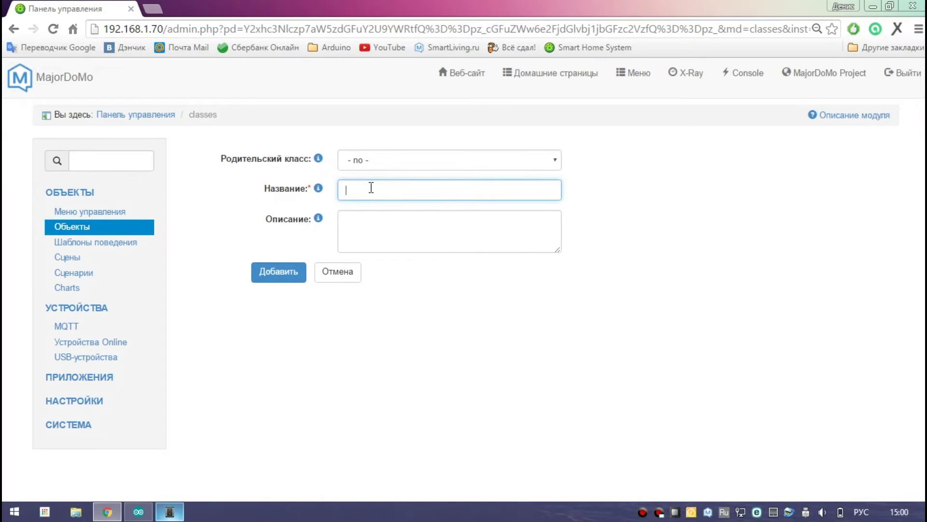
text(m)
click(369, 209)
click(377, 234)
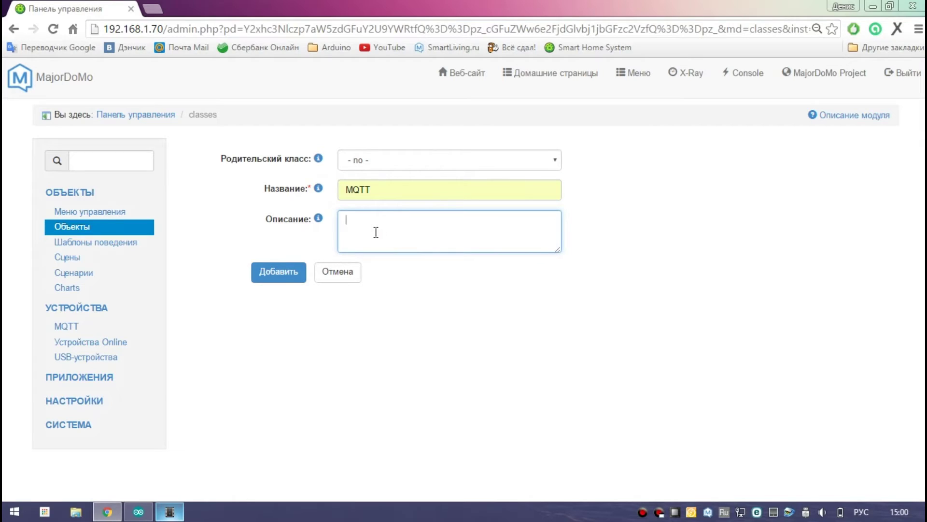
click(280, 282)
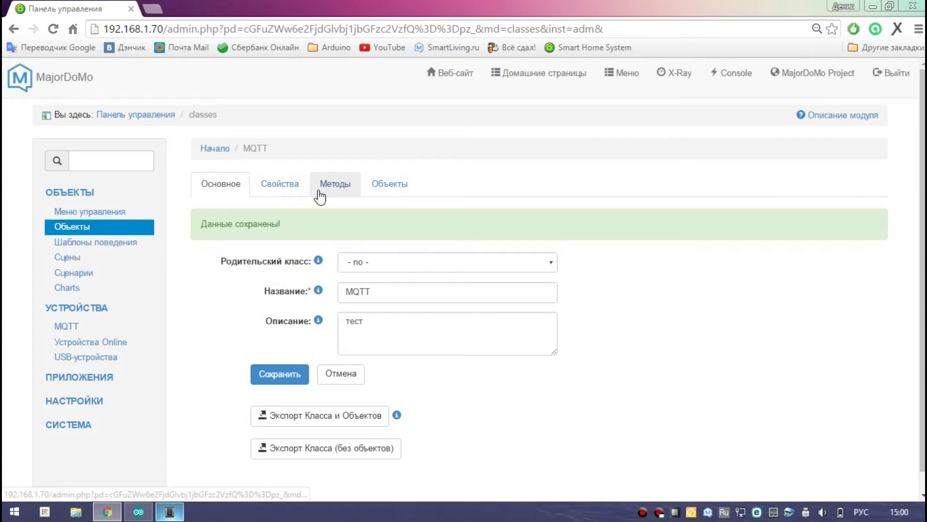
- Add a property named Влажность to the MQTT class, keeping its history for 30 days
click(281, 184)
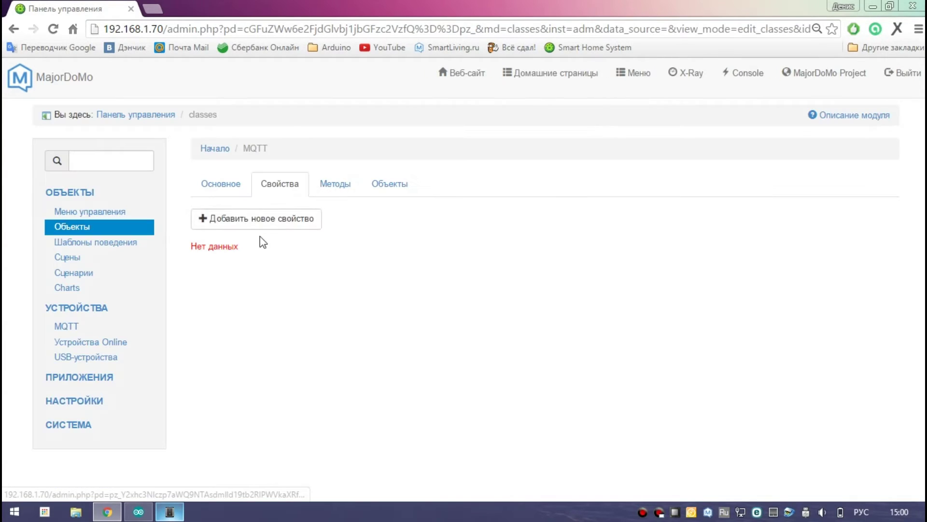
click(265, 221)
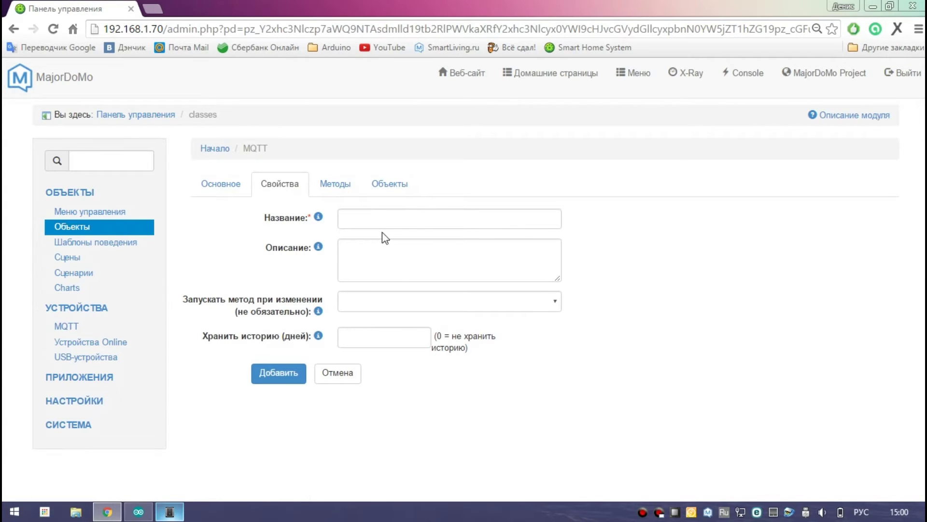
click(380, 219)
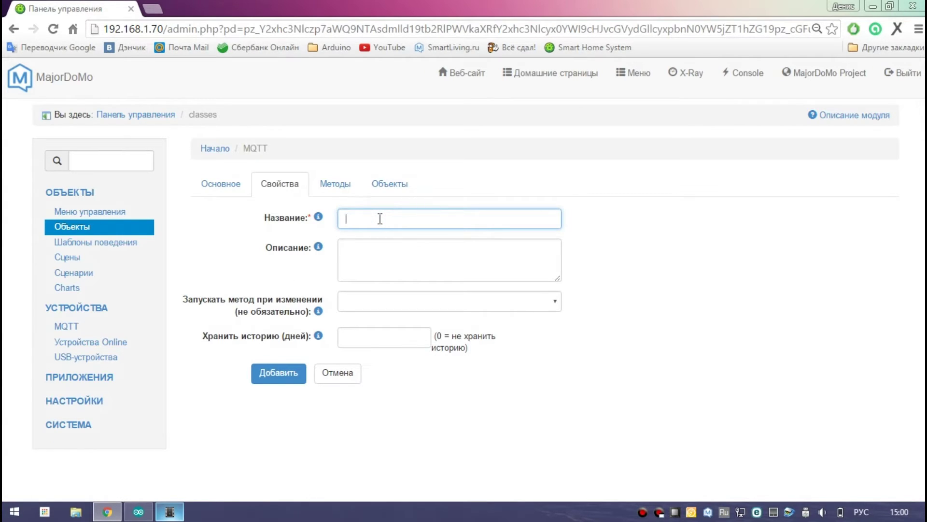
text(Вла)
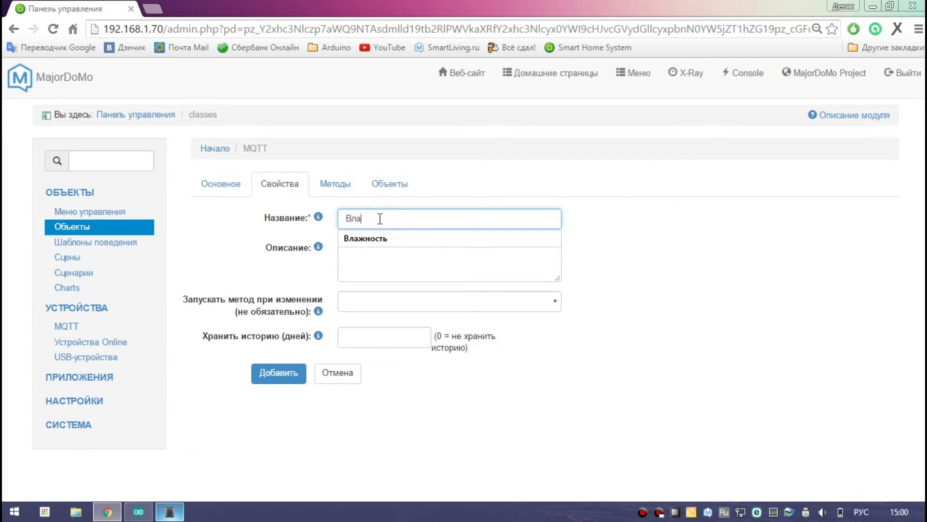
text(жность)
click(394, 239)
click(386, 257)
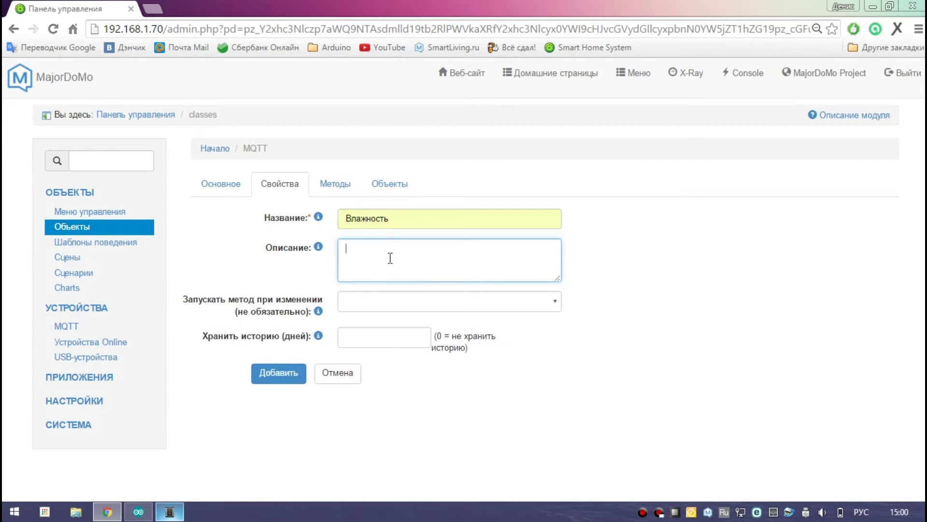
click(379, 340)
text(30)
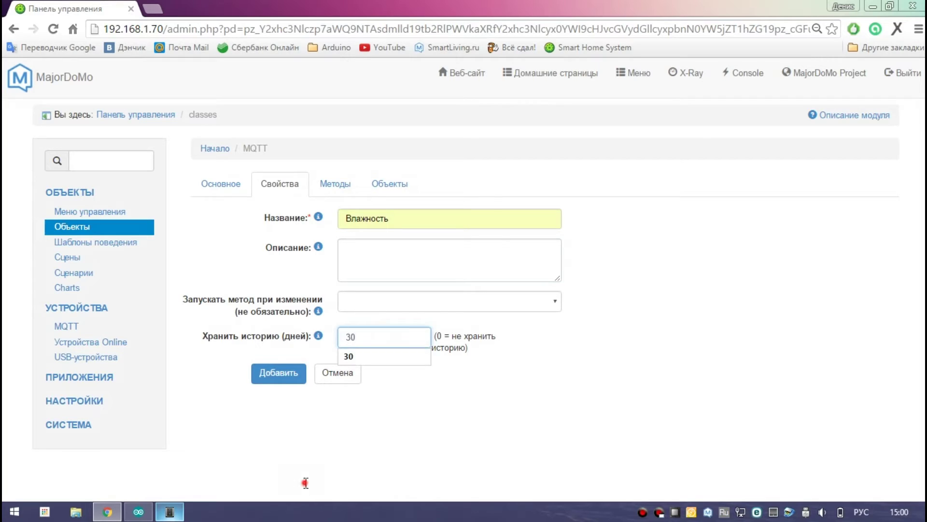
click(282, 373)
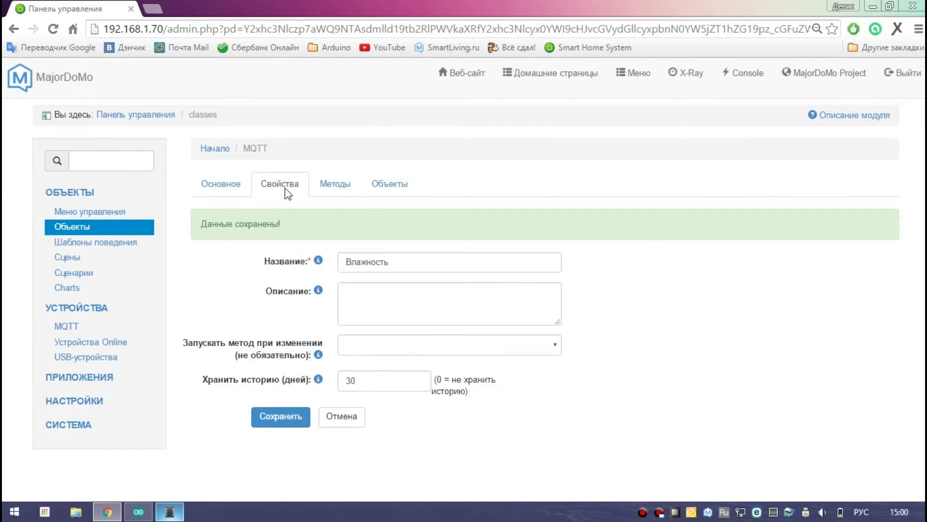
- Add a second property named Температура to the MQTT class, also with 30 days of history
click(285, 187)
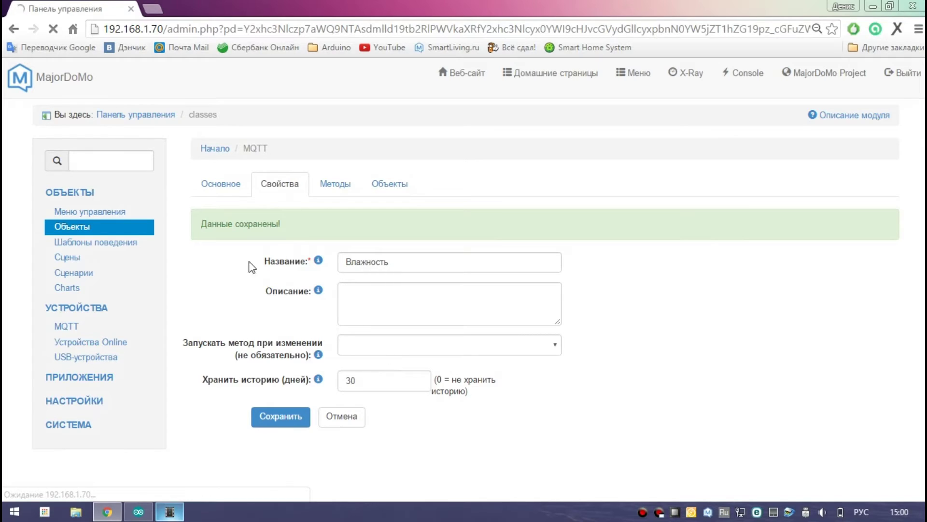
click(271, 225)
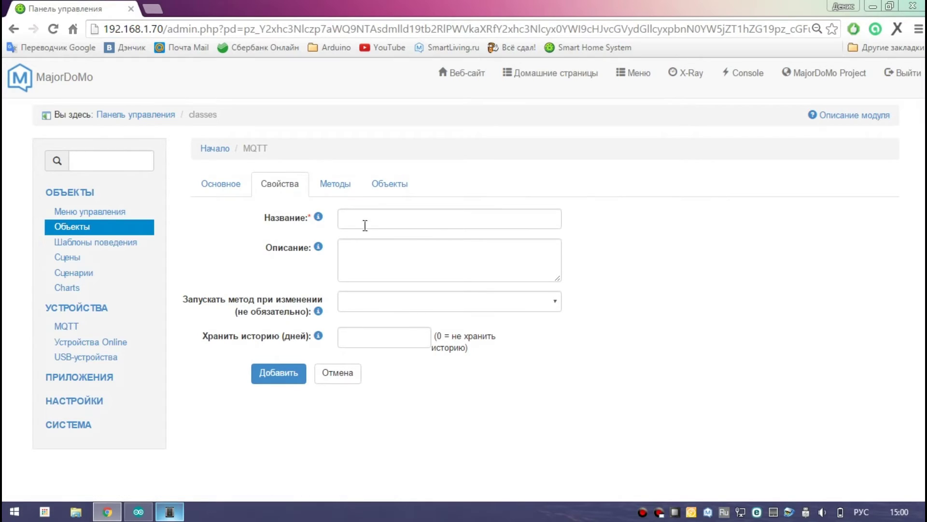
click(365, 225)
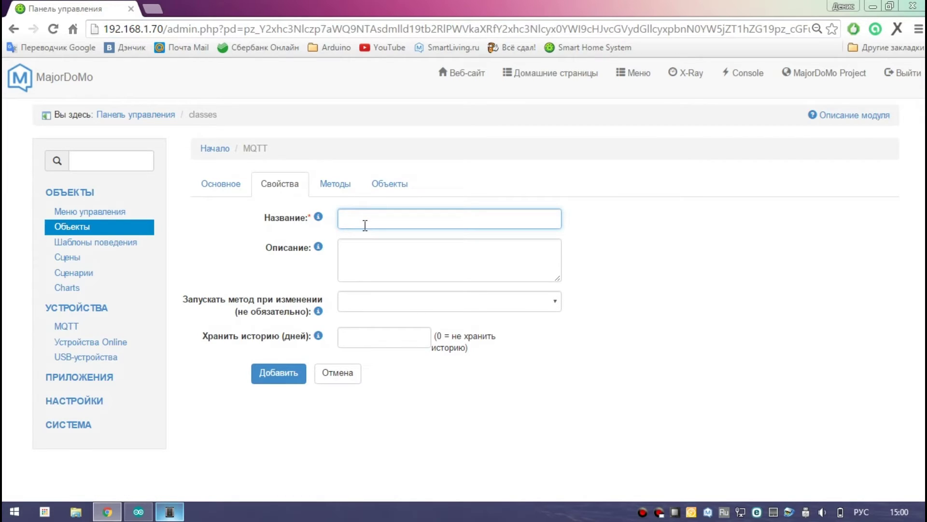
text(Тем)
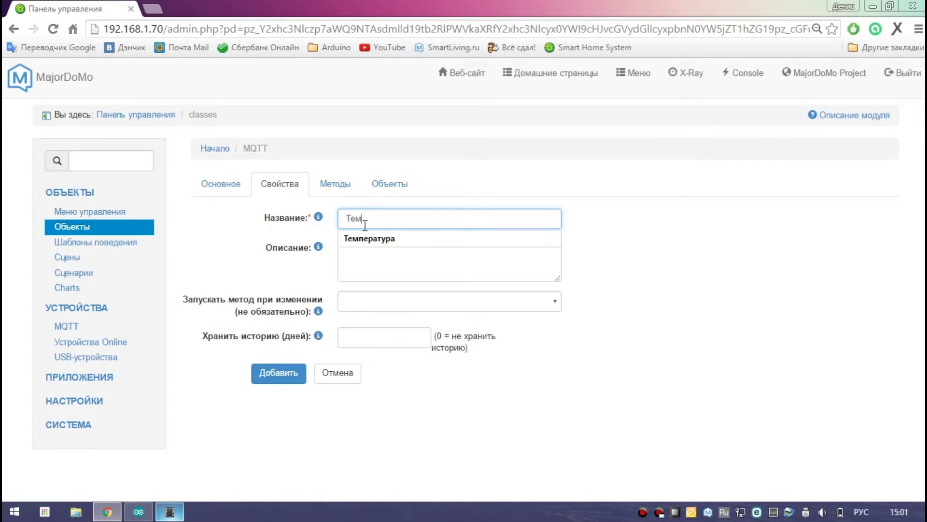
text(пера)
click(382, 239)
click(374, 254)
click(369, 340)
text(3)
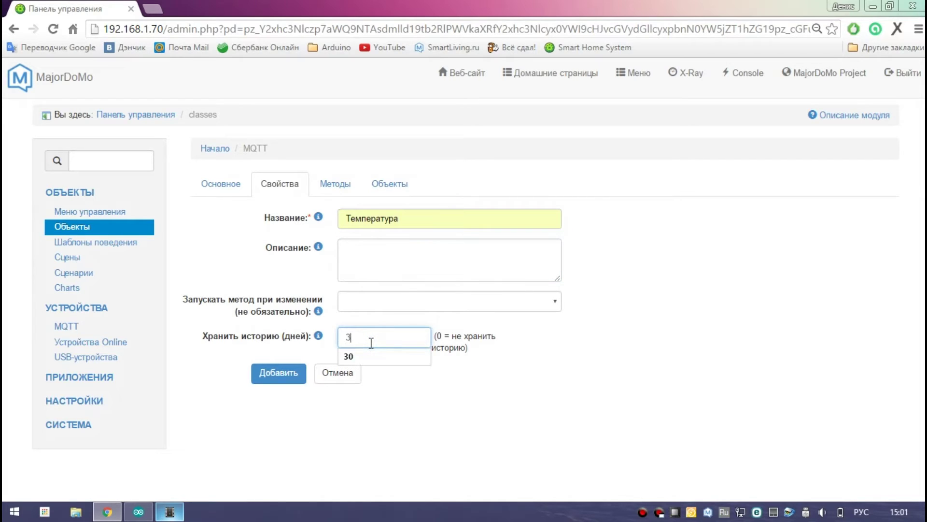
text(0)
click(295, 373)
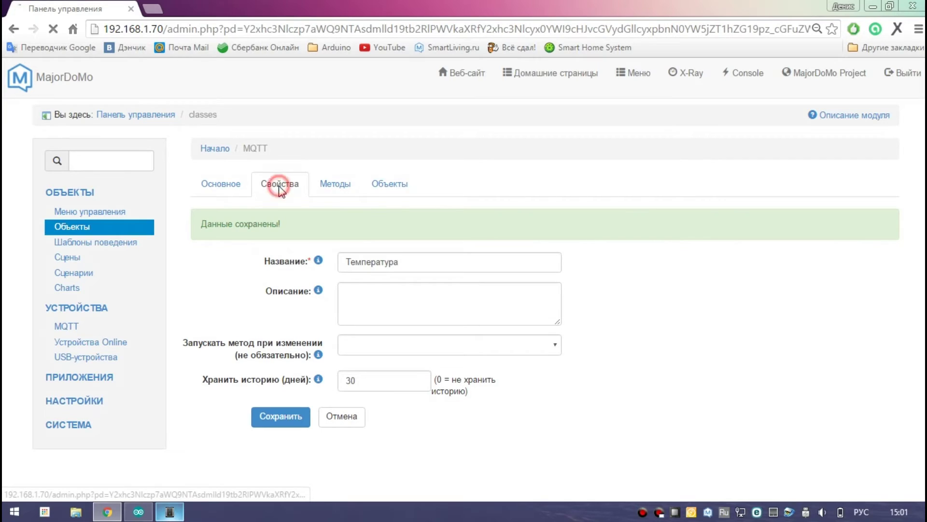
- Add a third property named Дальномер to the MQTT class, with 0 days of history
click(279, 185)
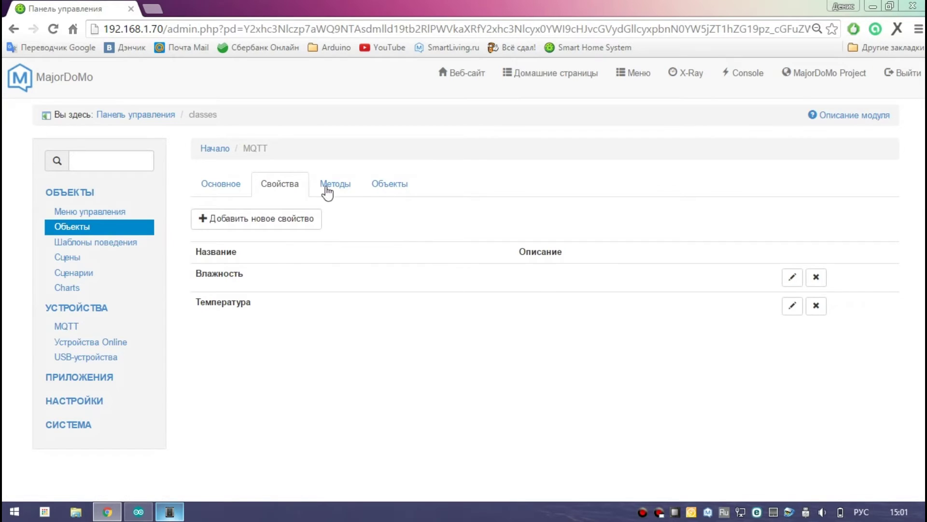
click(304, 220)
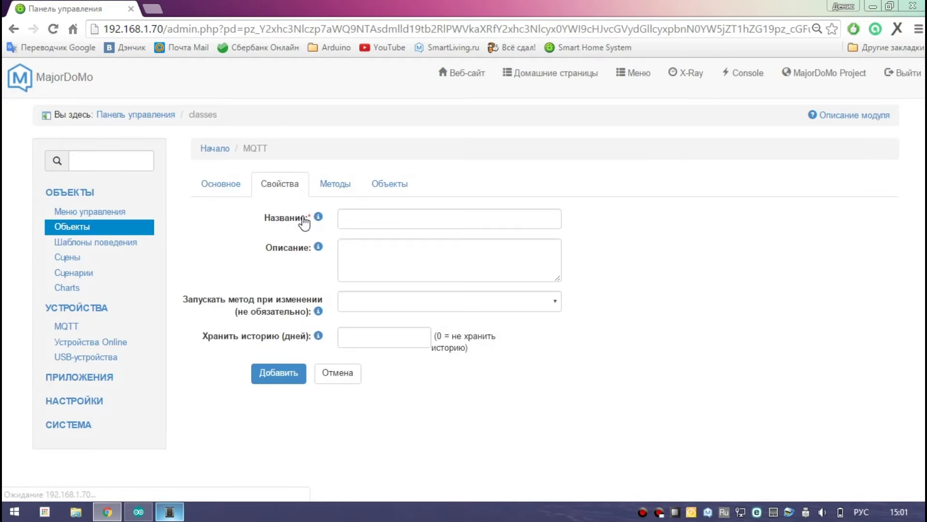
click(387, 228)
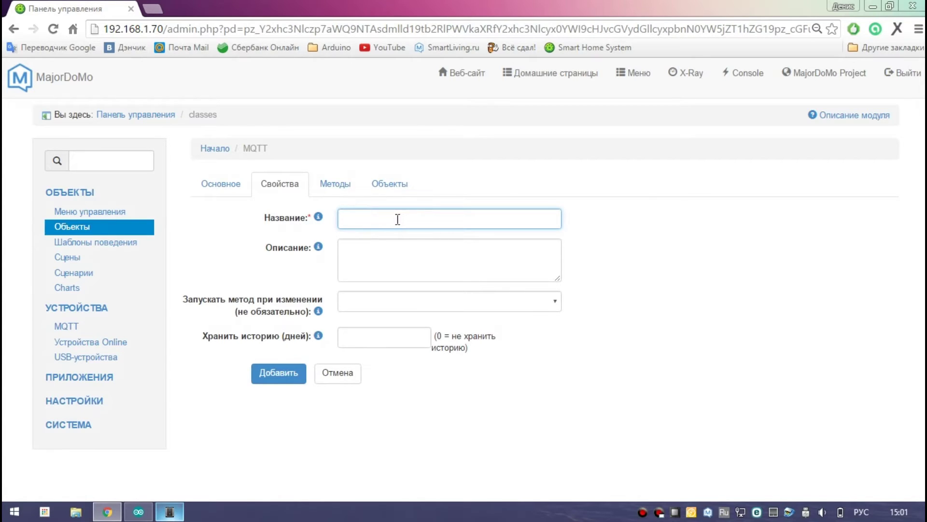
text(Да)
click(387, 238)
click(368, 342)
click(278, 379)
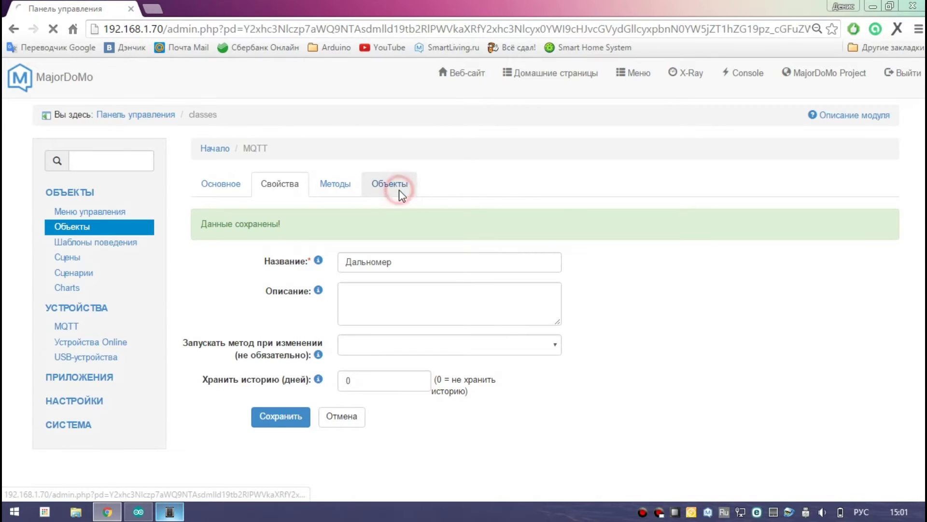
- Add an object named MQTT to the MQTT class, with the description "Тут будут данные...." and no location
click(399, 192)
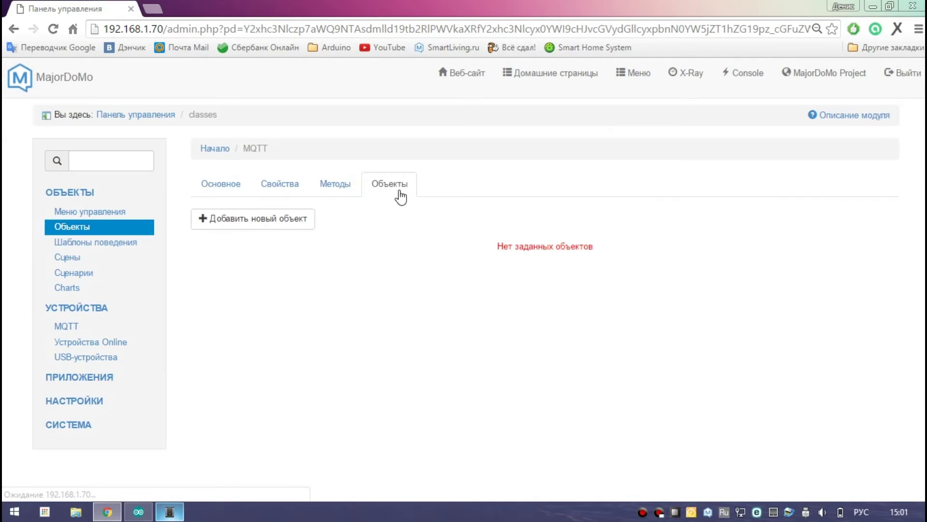
click(261, 219)
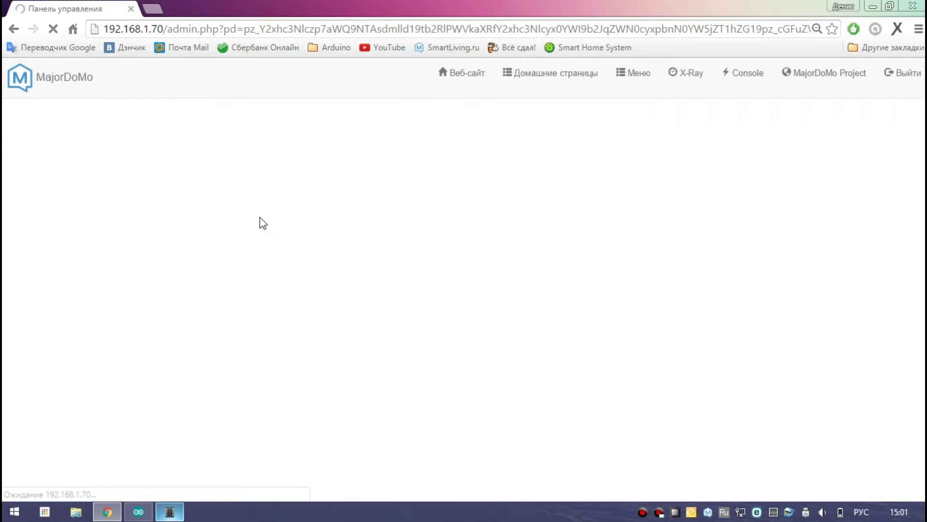
click(427, 220)
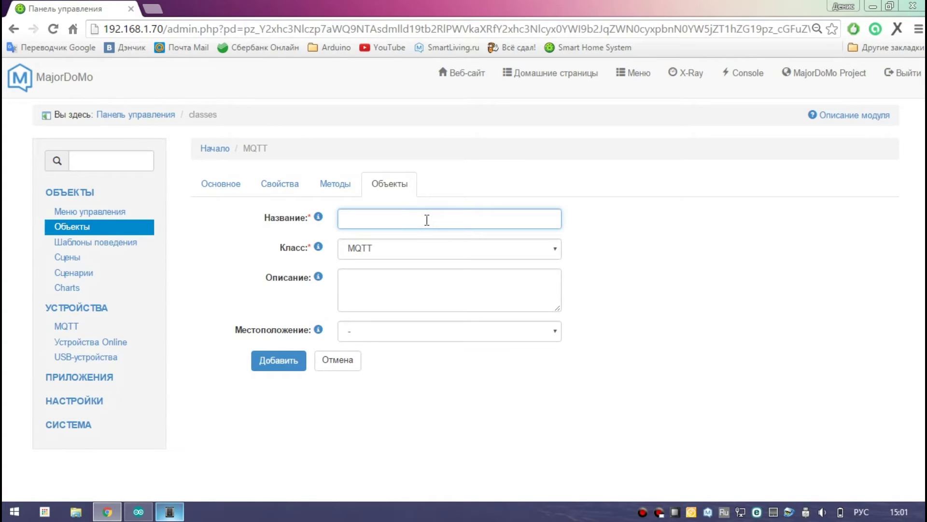
text(MQ)
click(413, 236)
click(397, 285)
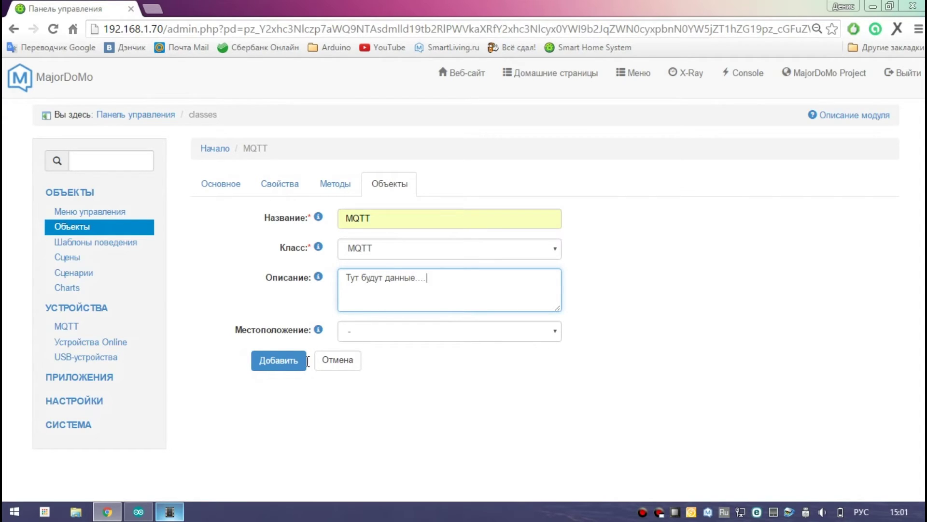
click(285, 370)
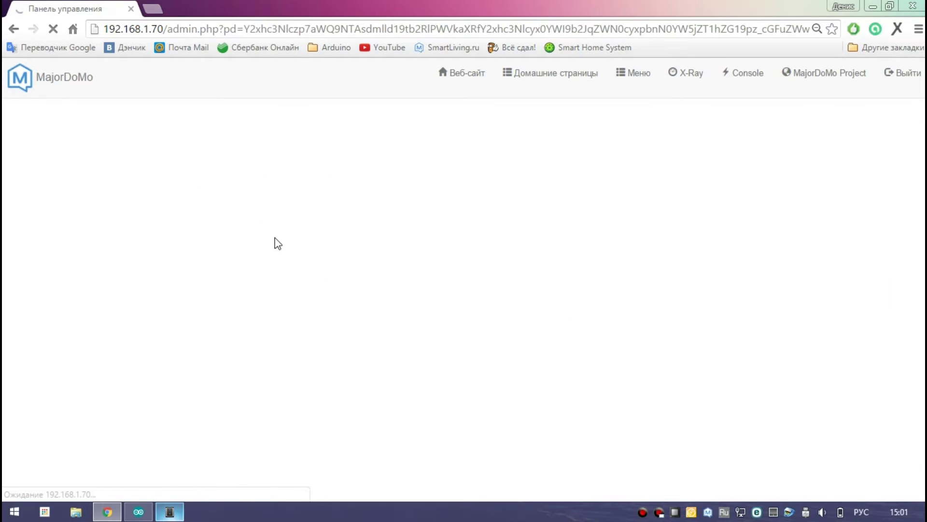
- Find the MQTT class in the object tree, expand it and open the details of its MQTT object
click(89, 229)
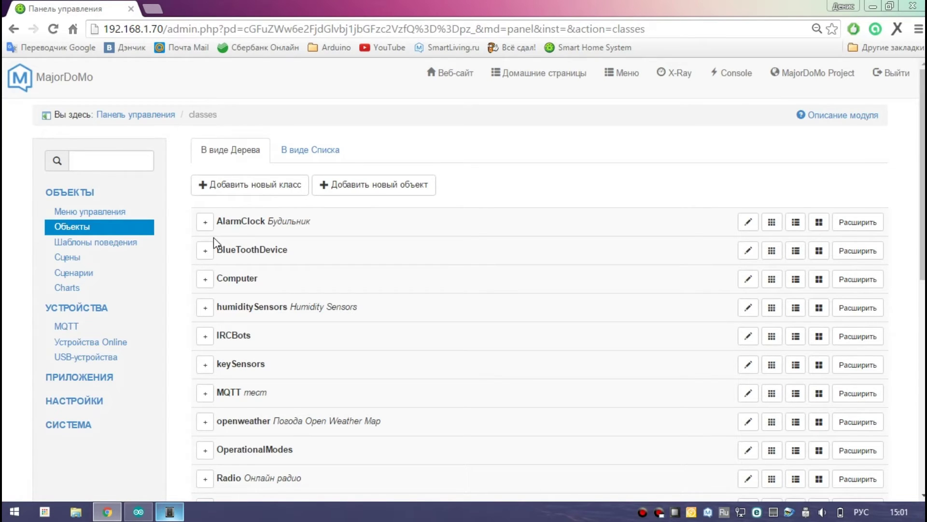
scroll(217, 241, down, 9)
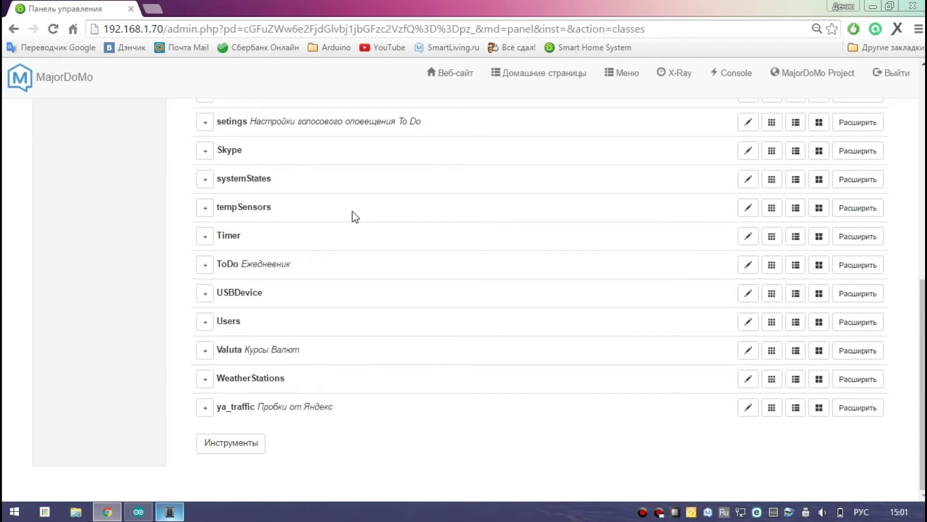
scroll(355, 217, up, 2)
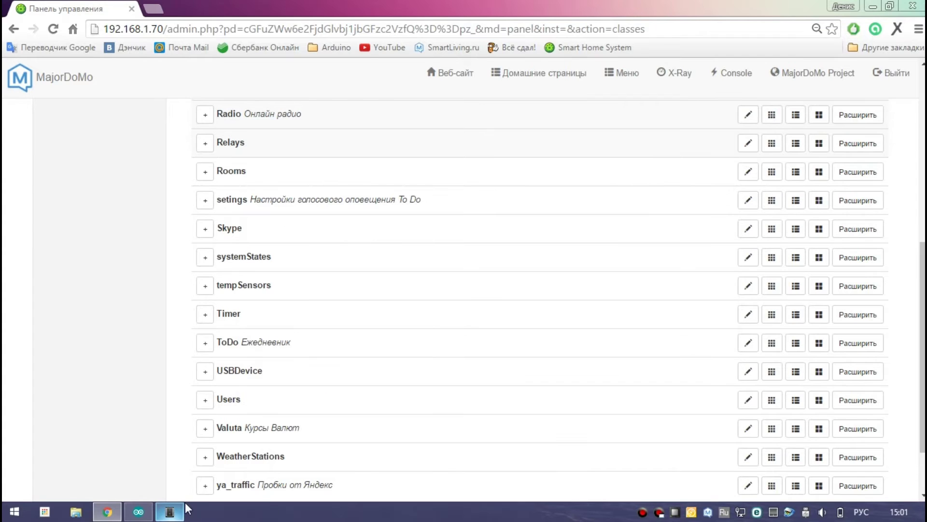
click(138, 511)
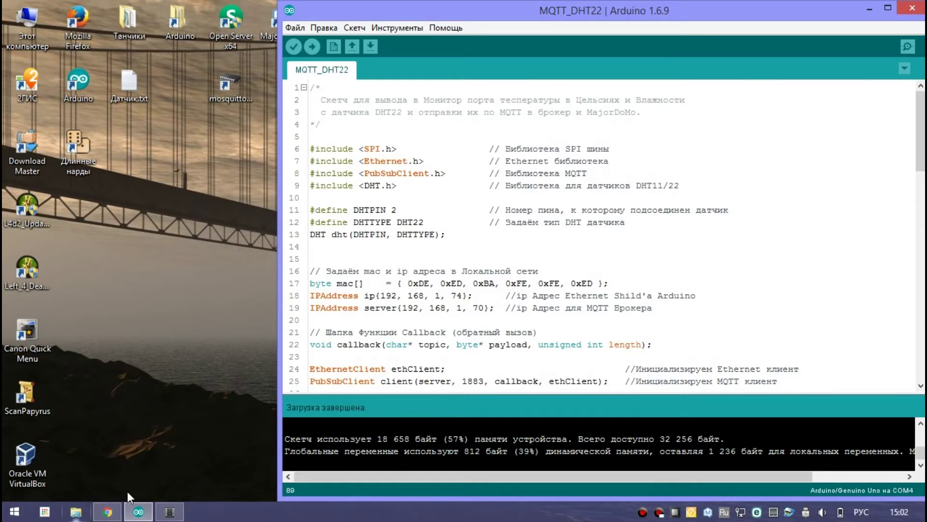
click(108, 511)
scroll(266, 285, down, 3)
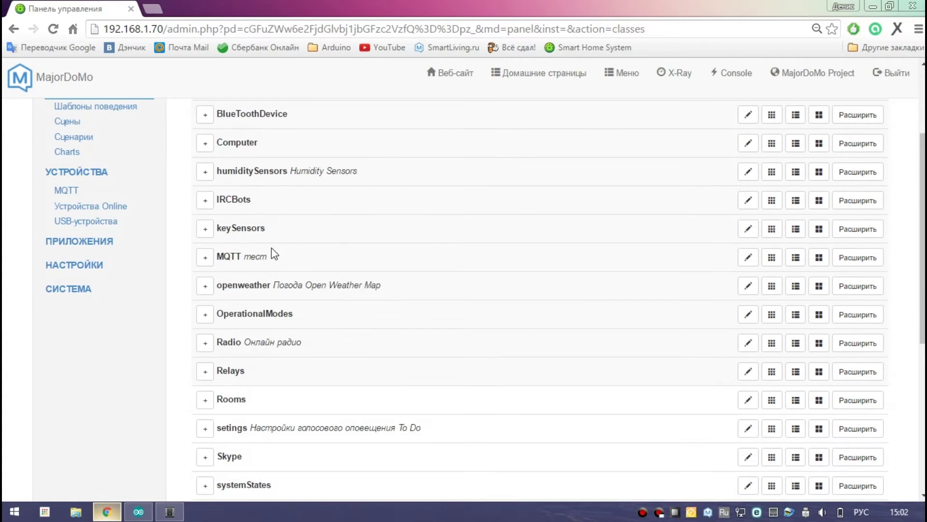
click(204, 258)
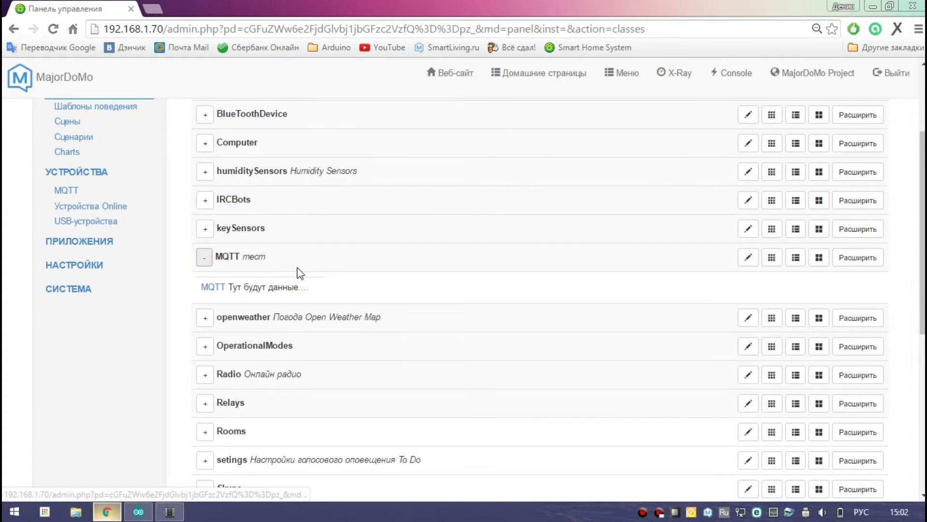
drag(296, 286, 248, 287)
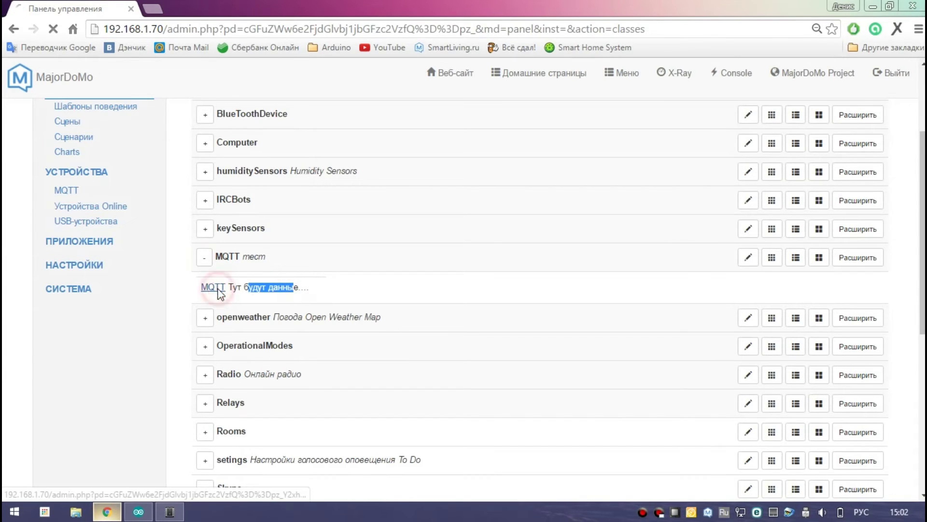
click(215, 288)
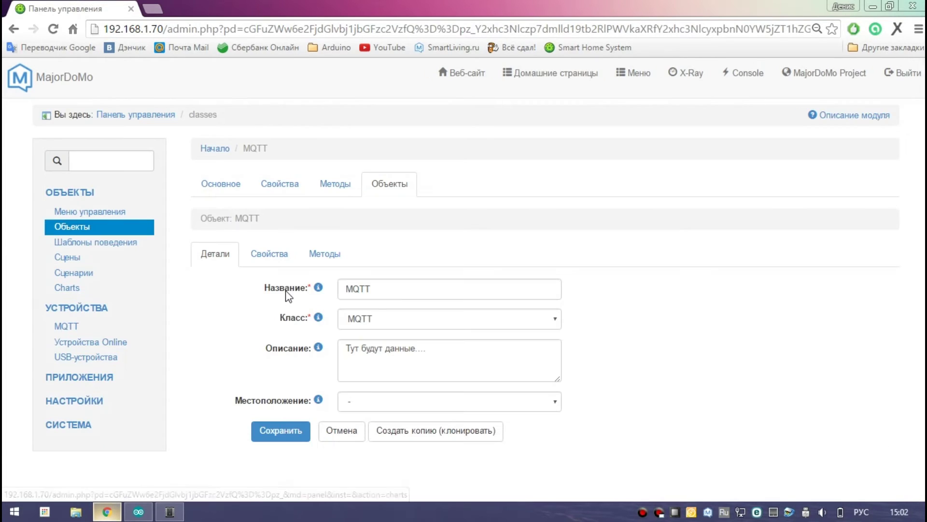
- Open the MQTT object's properties and check the history of its Влажность property
click(282, 253)
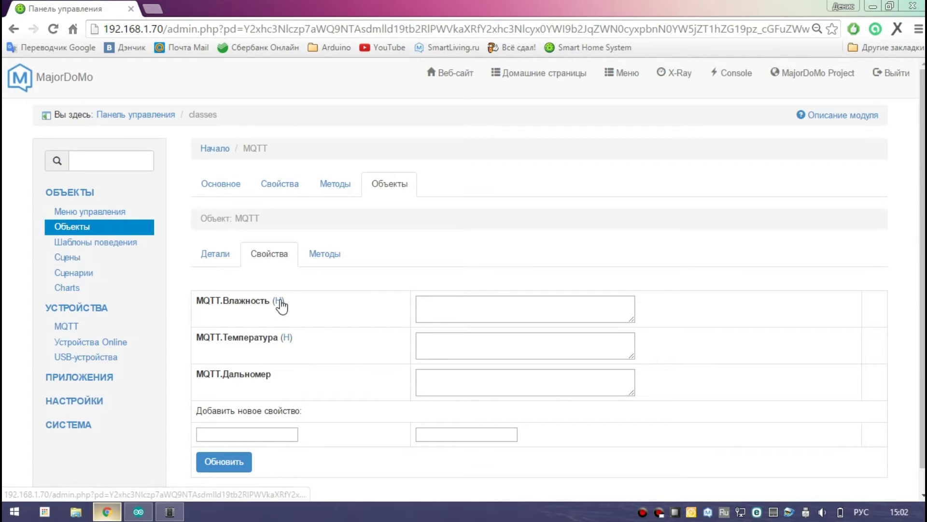
click(278, 301)
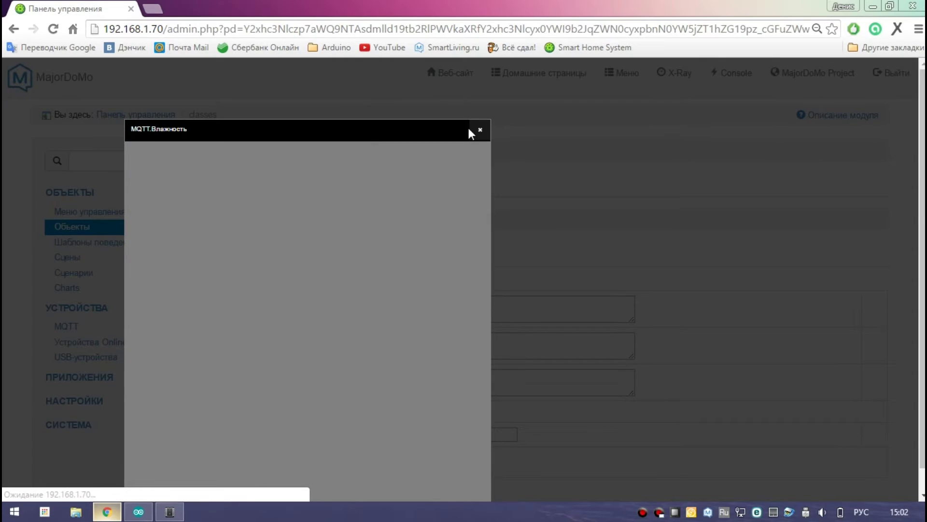
click(480, 129)
click(437, 305)
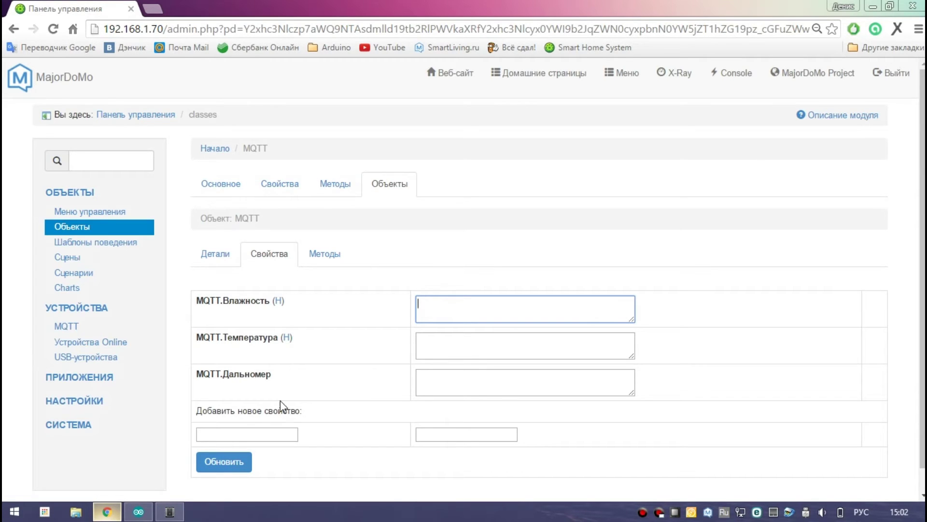
- Open the home/data/status/sensor/temp topic in the MQTT devices for editing and rename it to Температура
click(68, 325)
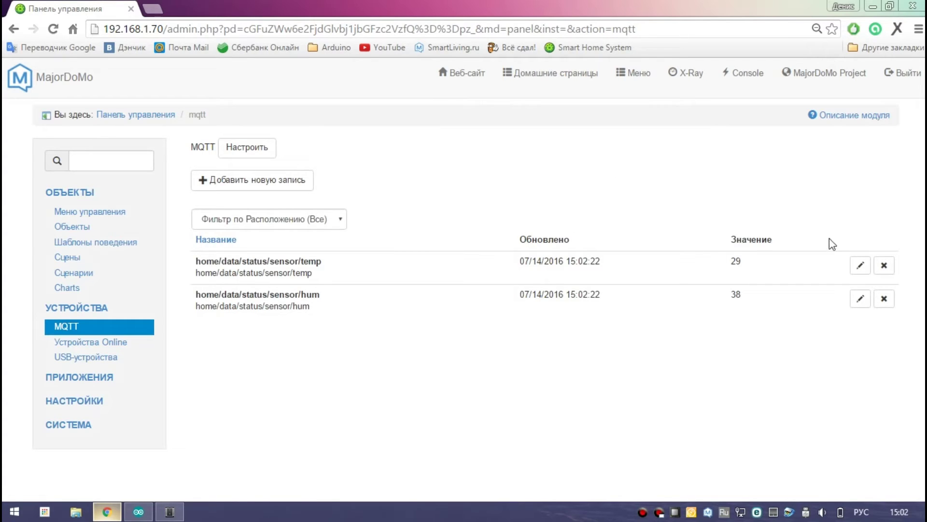
click(860, 267)
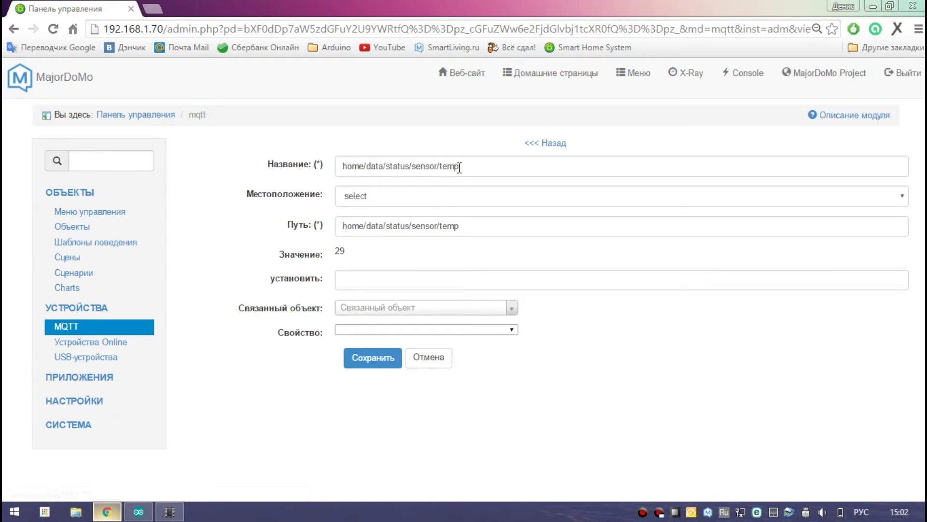
click(484, 164)
key(BackSpace)
drag(338, 167, 218, 178)
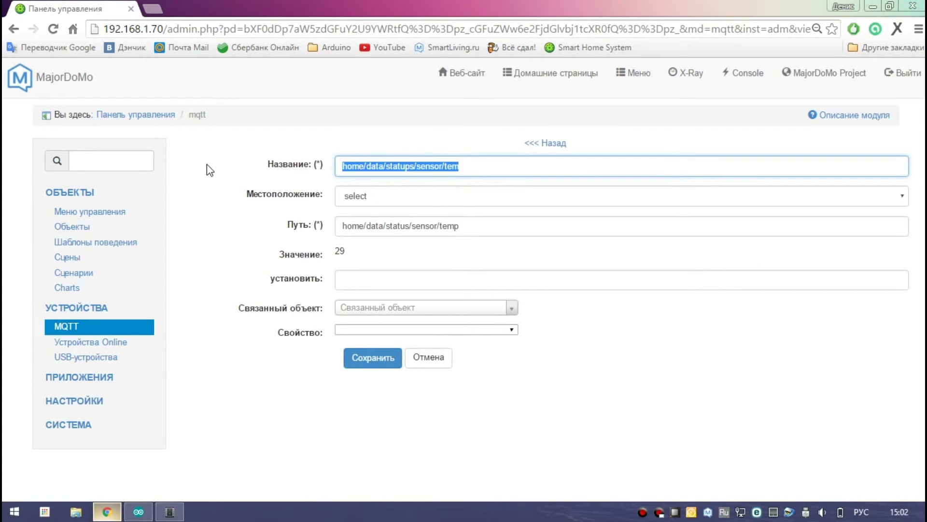
text(Те)
key(Down)
key(Return)
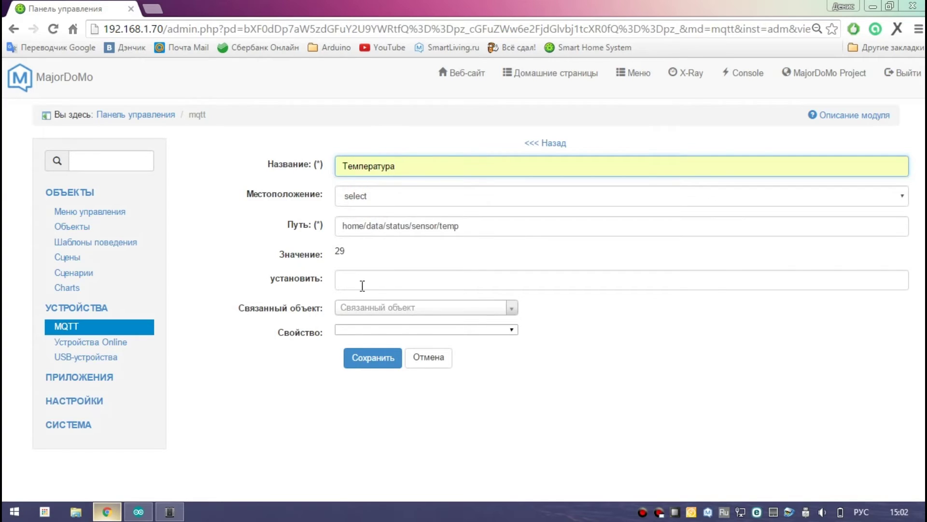
- Link the Температура topic to the MQTT object's Температура property and save the record
click(391, 308)
scroll(396, 372, down, 10)
click(393, 450)
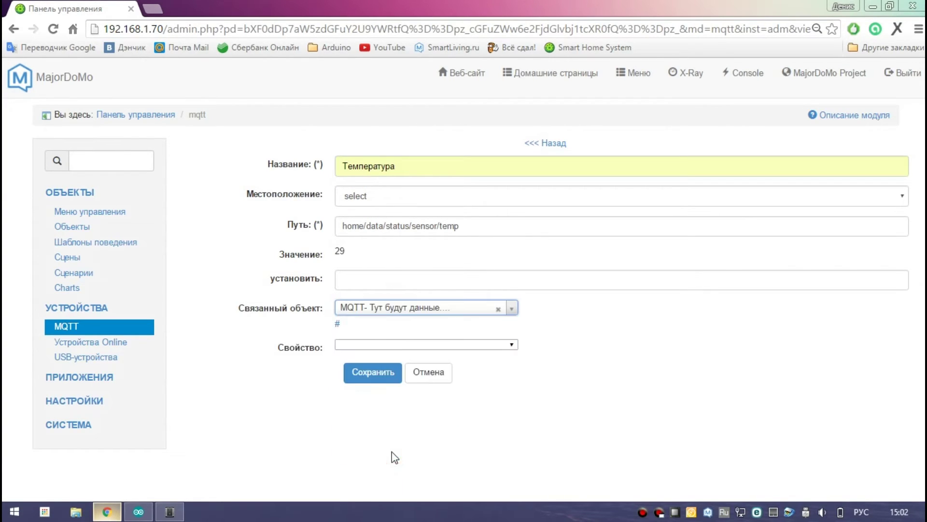
click(420, 346)
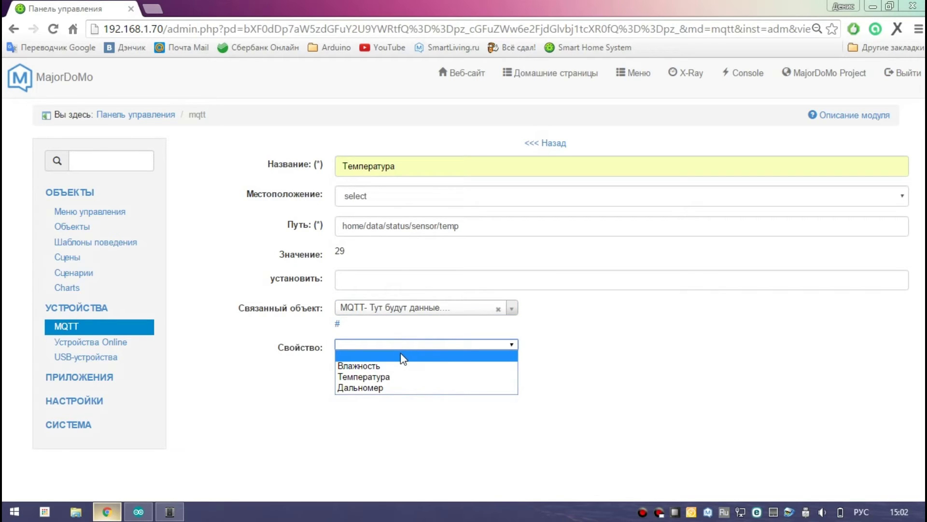
click(379, 375)
click(372, 385)
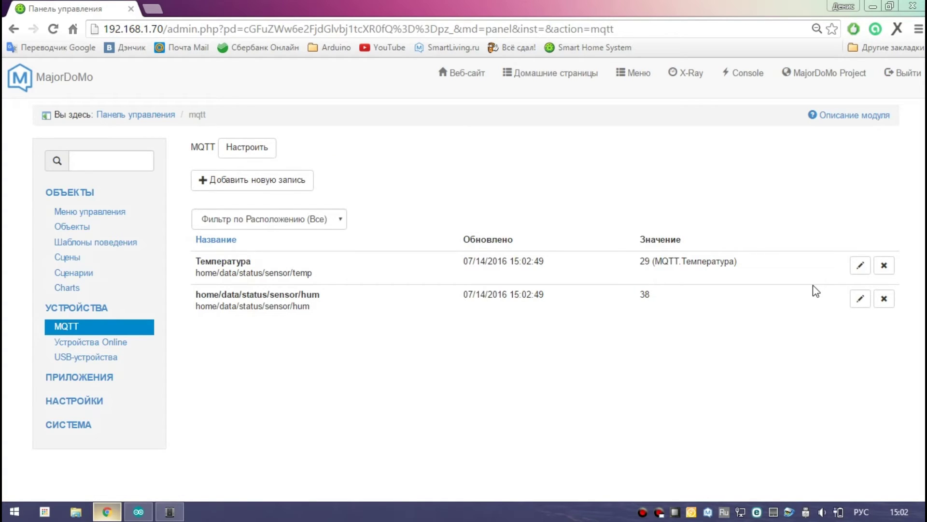
- Link the home/data/status/sensor/hum topic to the MQTT object's Влажность property, save it and return to the MQTT topic list
click(866, 297)
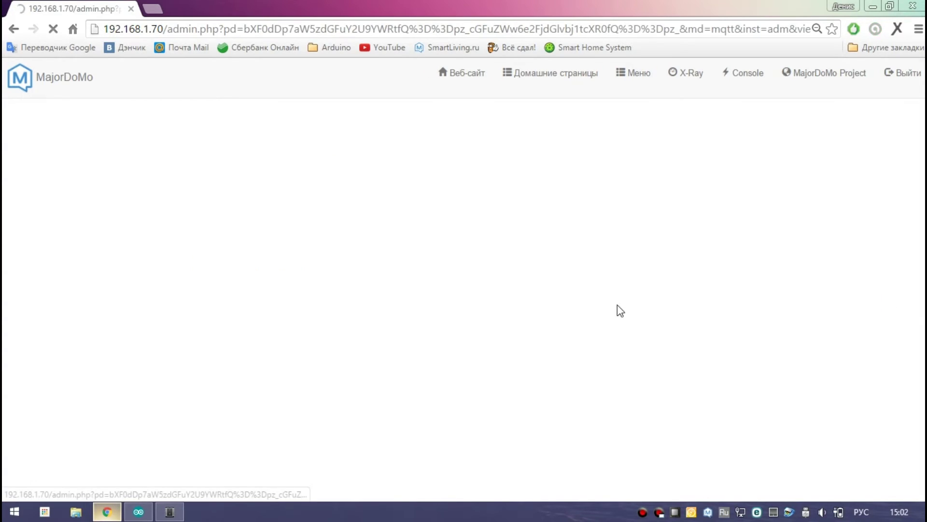
click(417, 304)
scroll(383, 441, down, 10)
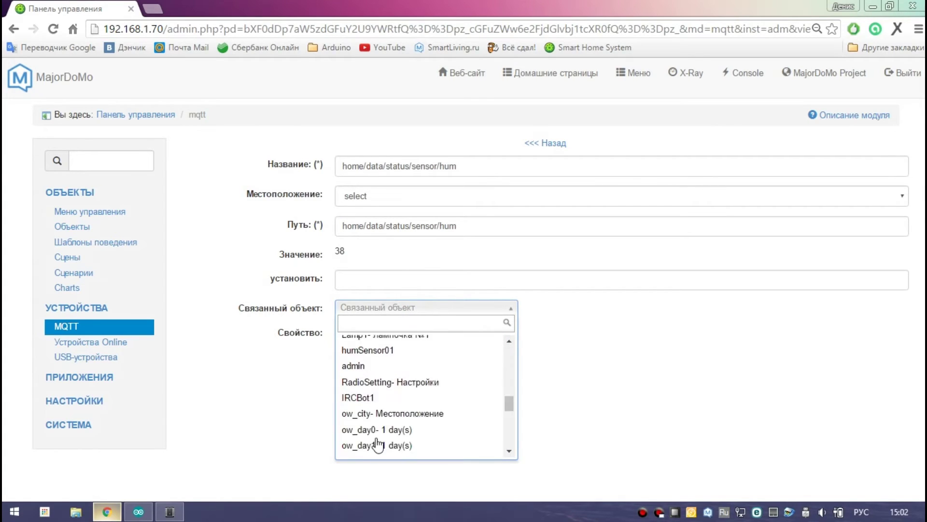
click(375, 448)
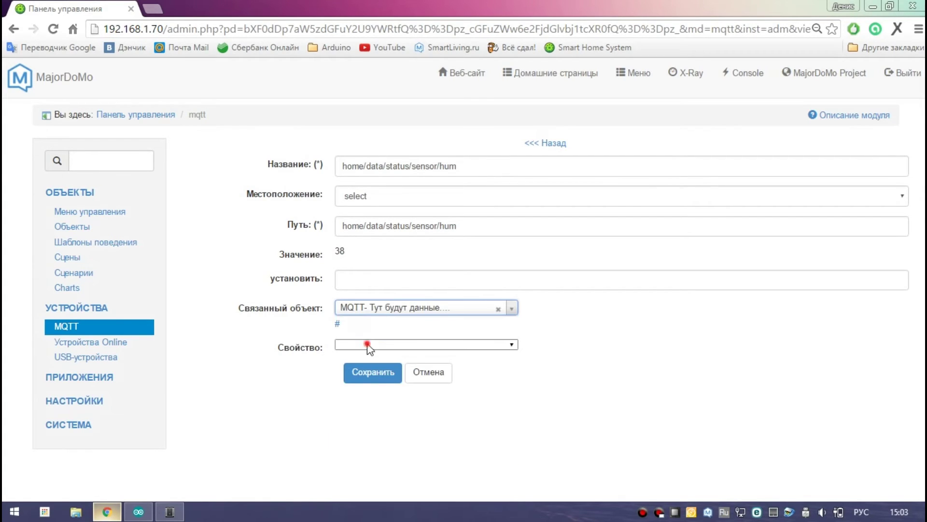
click(370, 345)
click(383, 367)
click(373, 384)
click(72, 329)
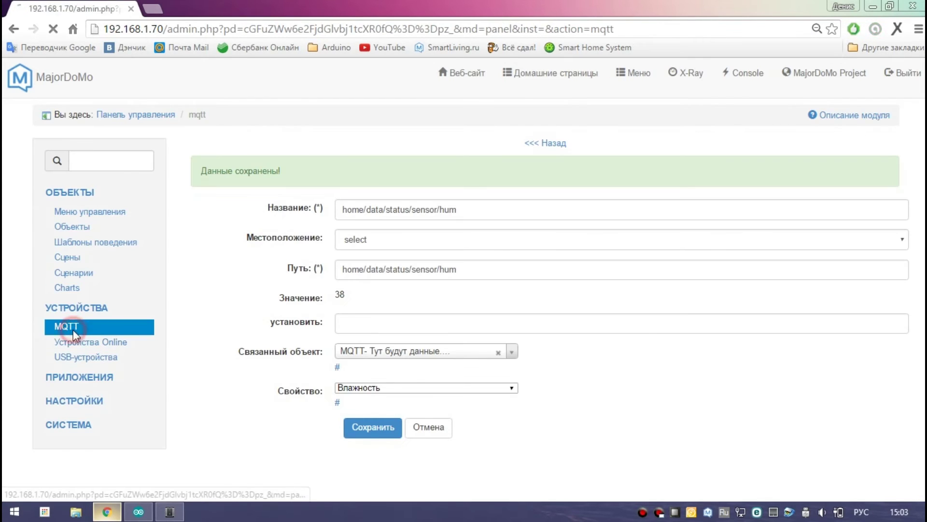
click(74, 328)
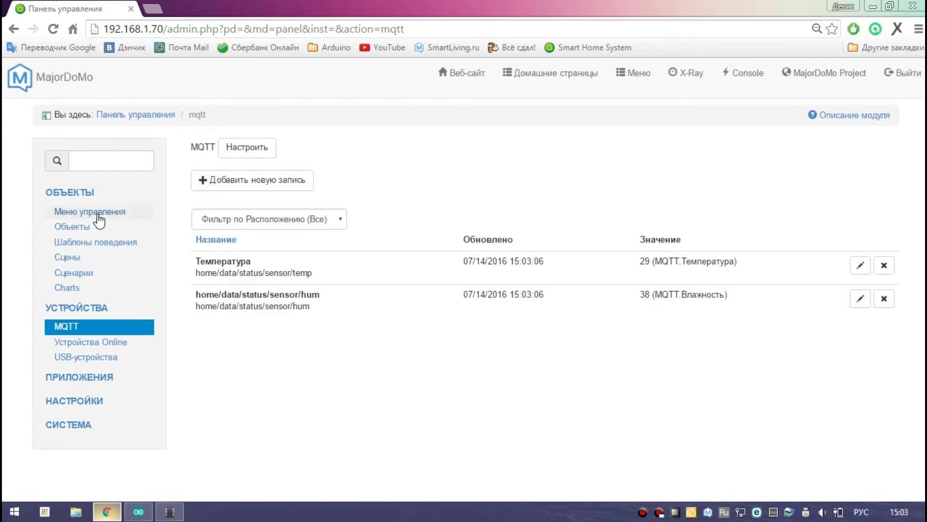
- Open the MQTT object's properties and examine the value histories of Влажность and Температура
click(89, 231)
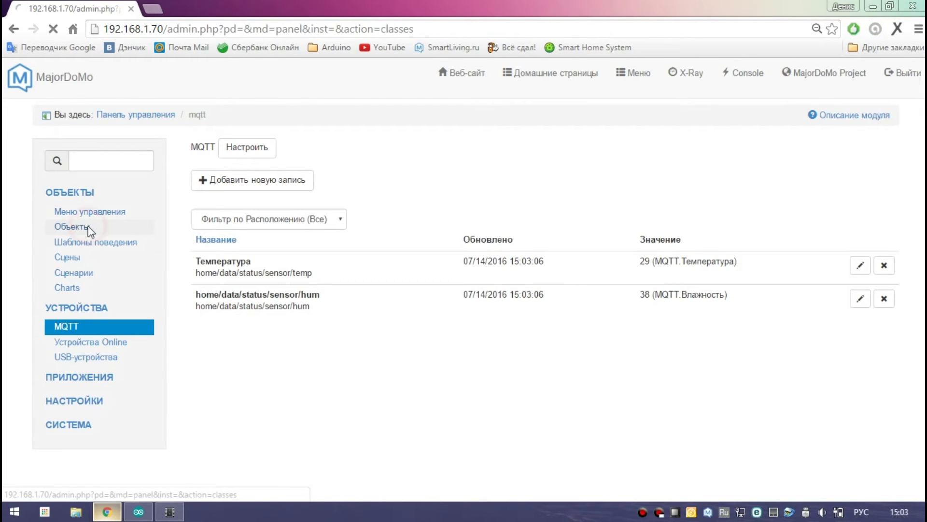
click(209, 424)
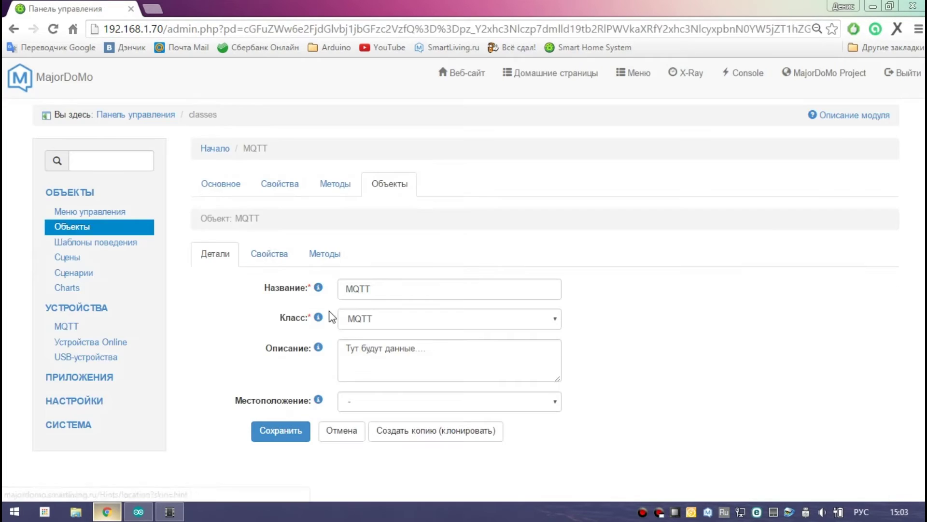
click(270, 256)
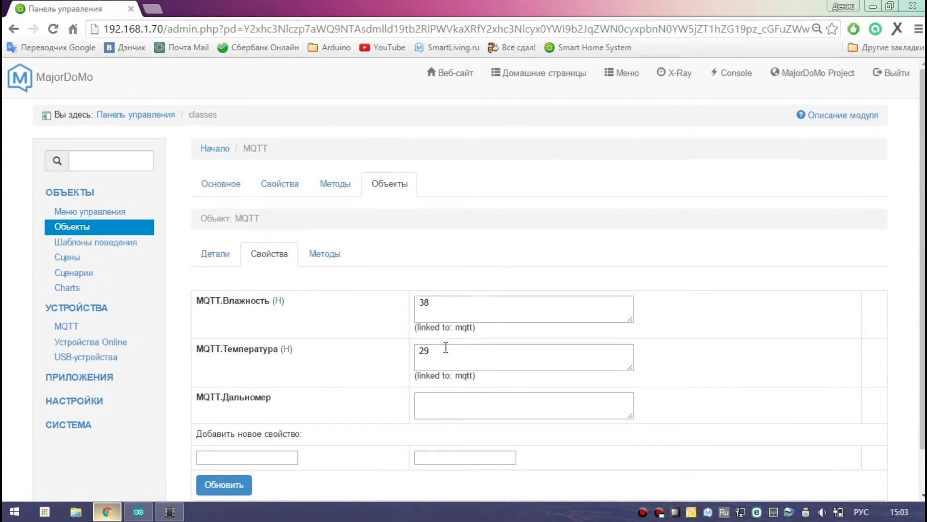
scroll(467, 329, down, 1)
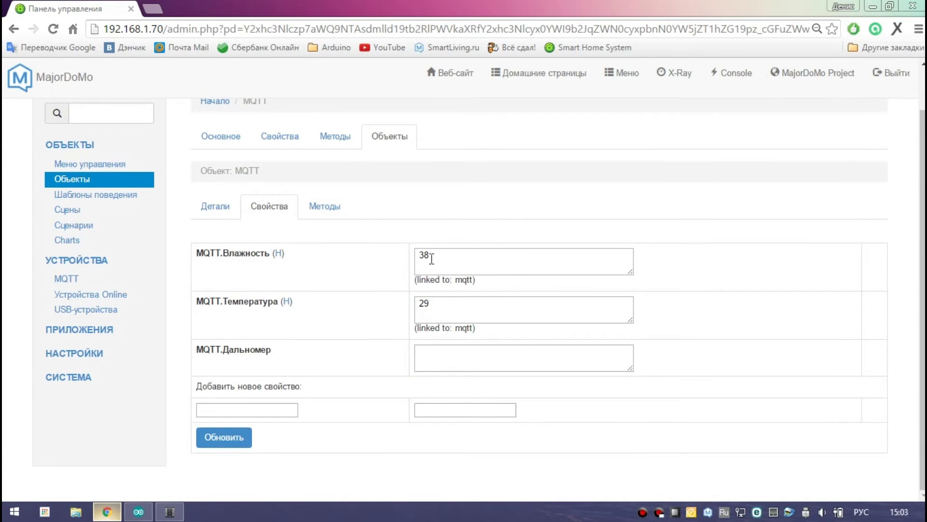
click(279, 253)
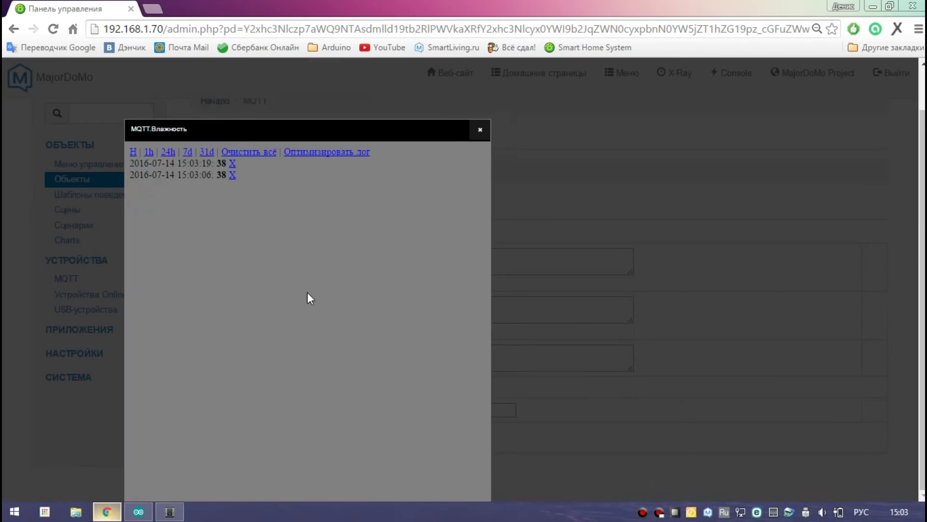
click(482, 131)
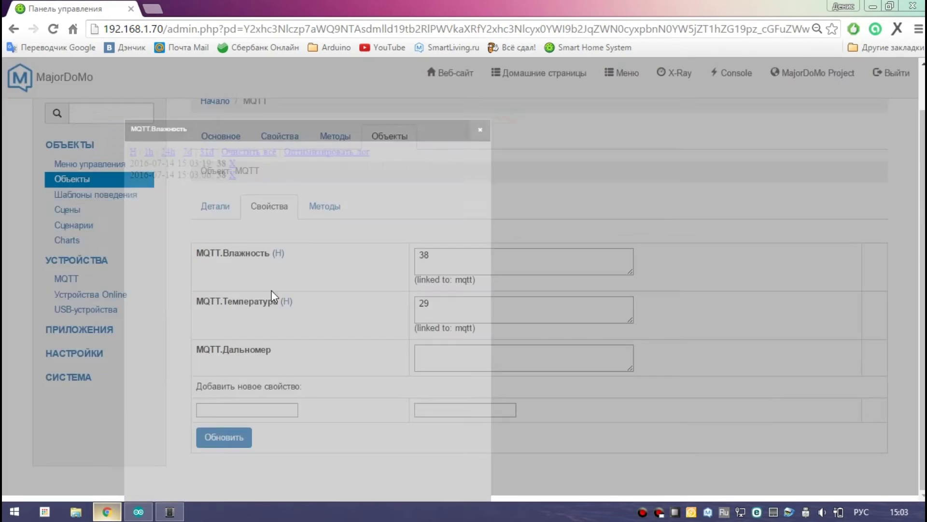
click(280, 302)
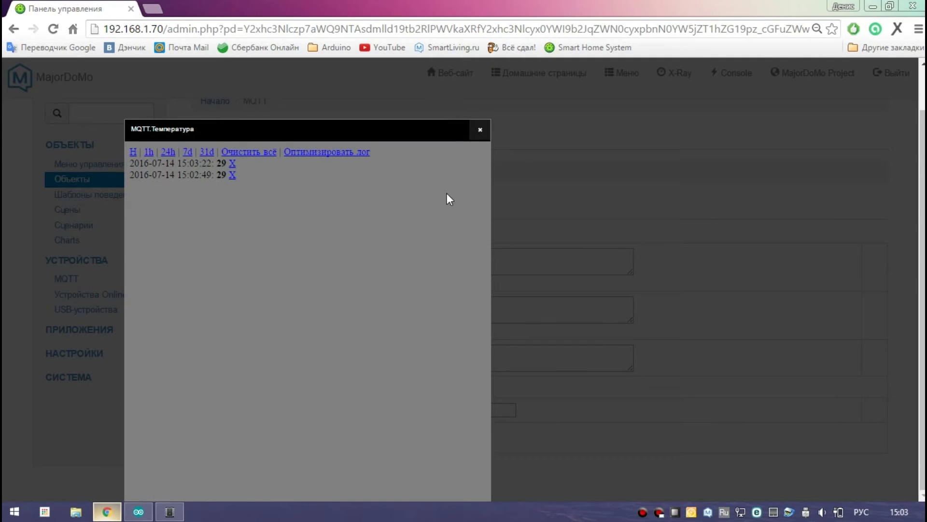
click(480, 130)
- Refresh the MQTT object's properties and recheck the Температура history for new entries
click(275, 209)
click(286, 348)
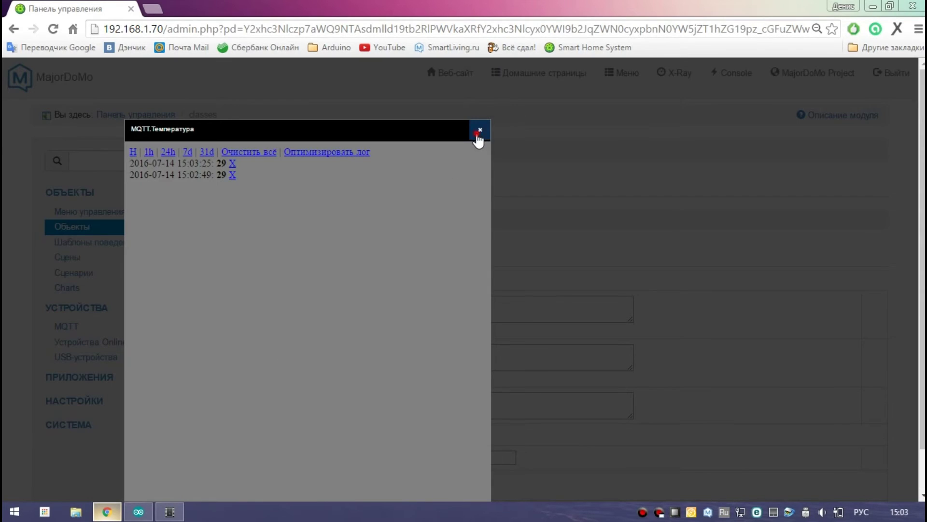
click(479, 138)
click(276, 249)
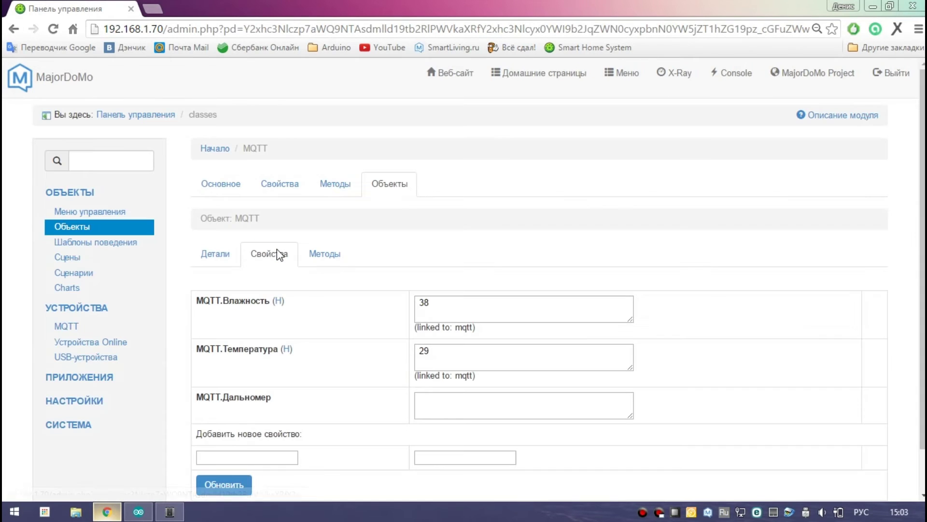
click(287, 348)
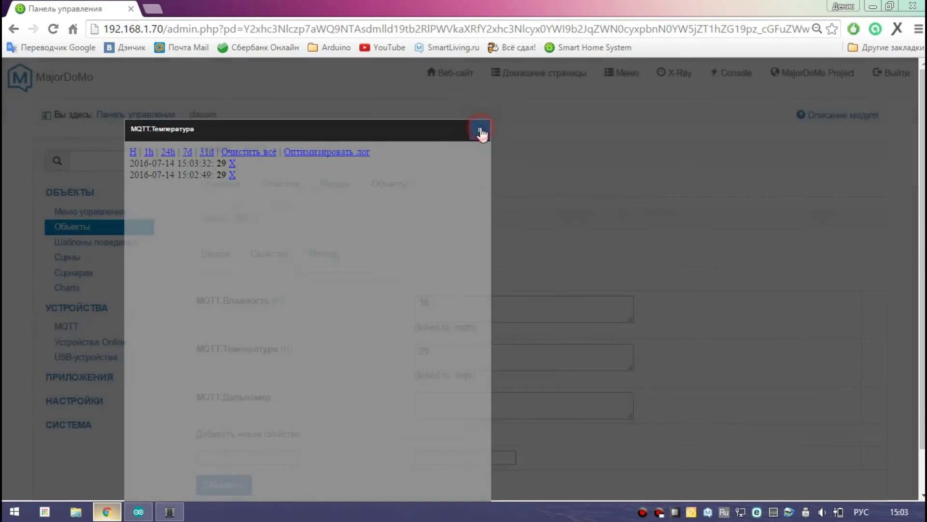
click(480, 129)
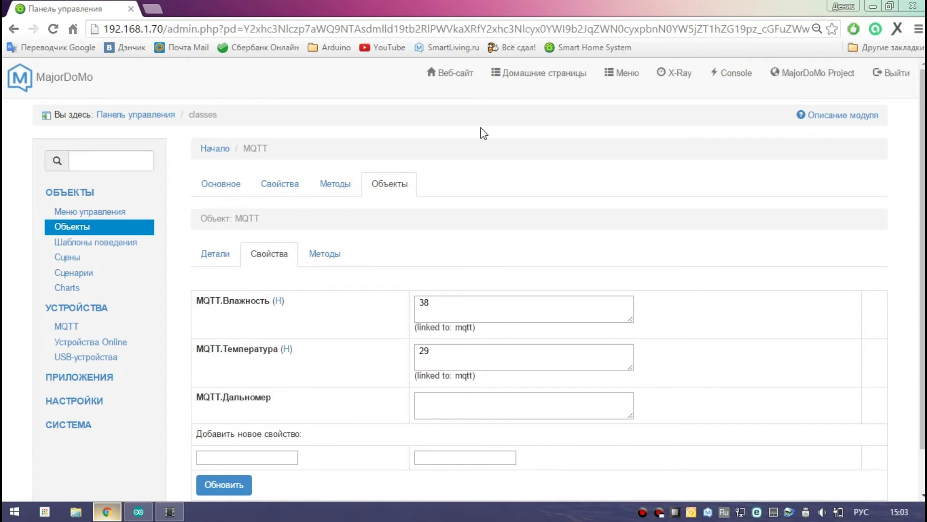
- Reload the MQTT object's properties until the values update, check the Влажность history, and return to the MQTT topic list
click(271, 260)
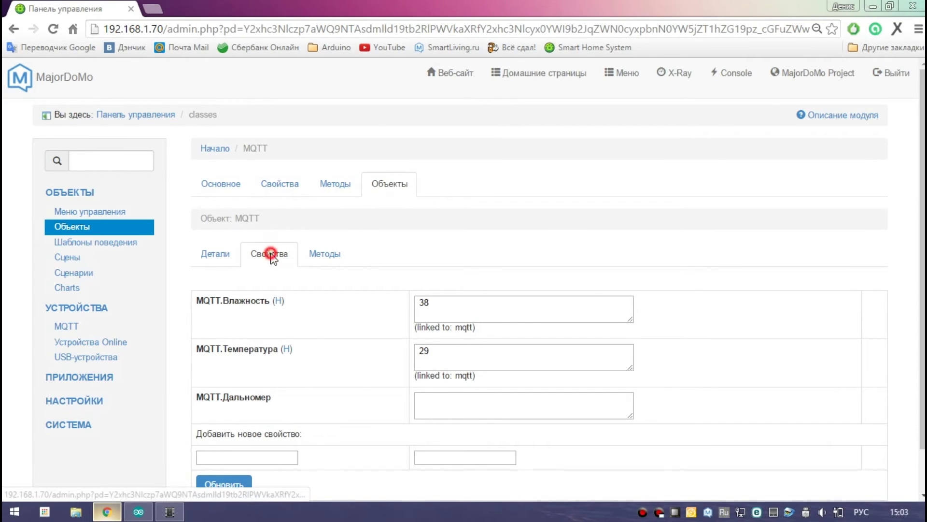
click(272, 259)
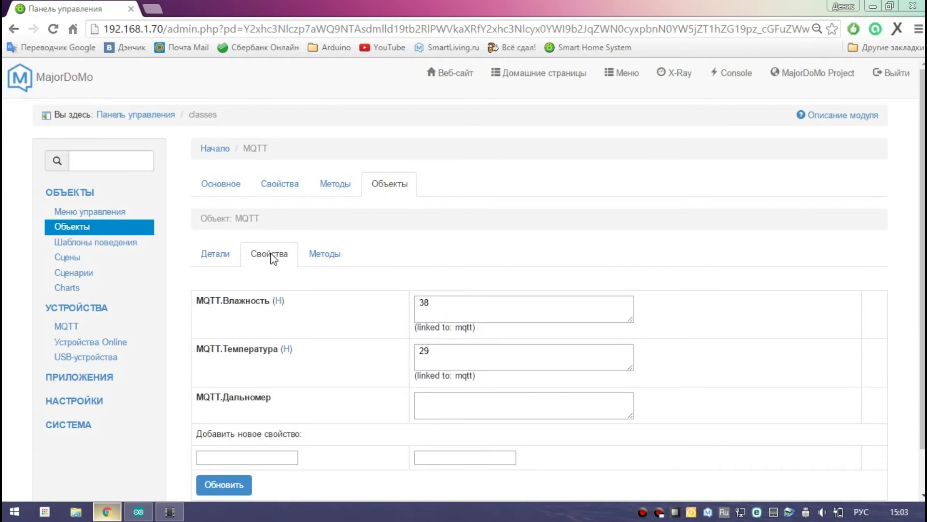
click(271, 259)
click(280, 300)
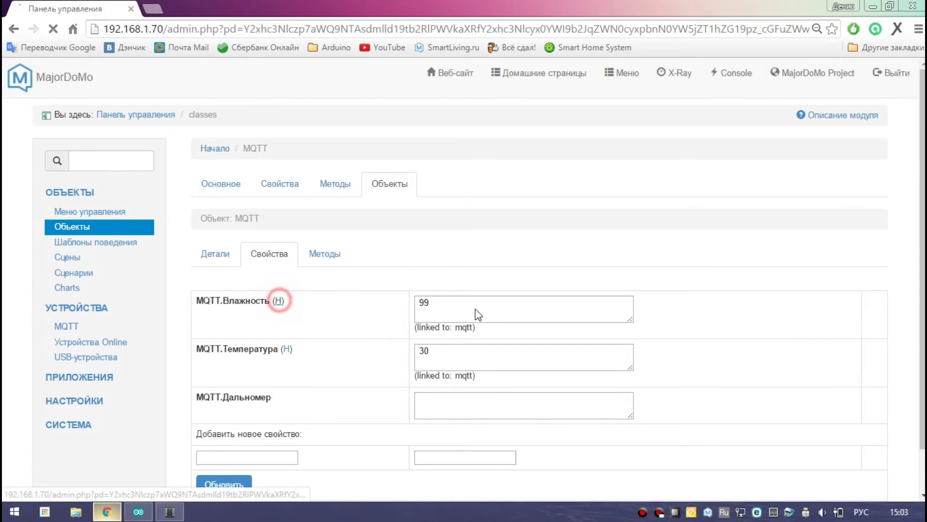
click(480, 130)
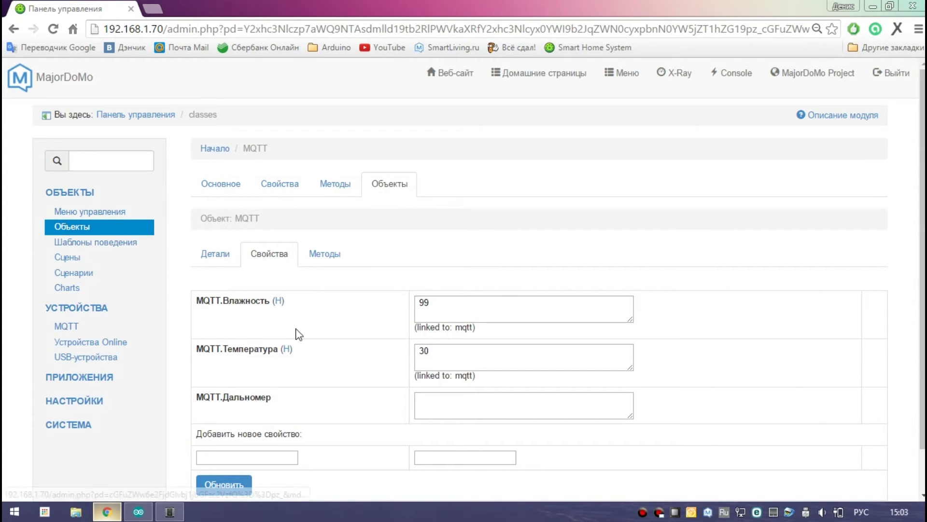
click(73, 325)
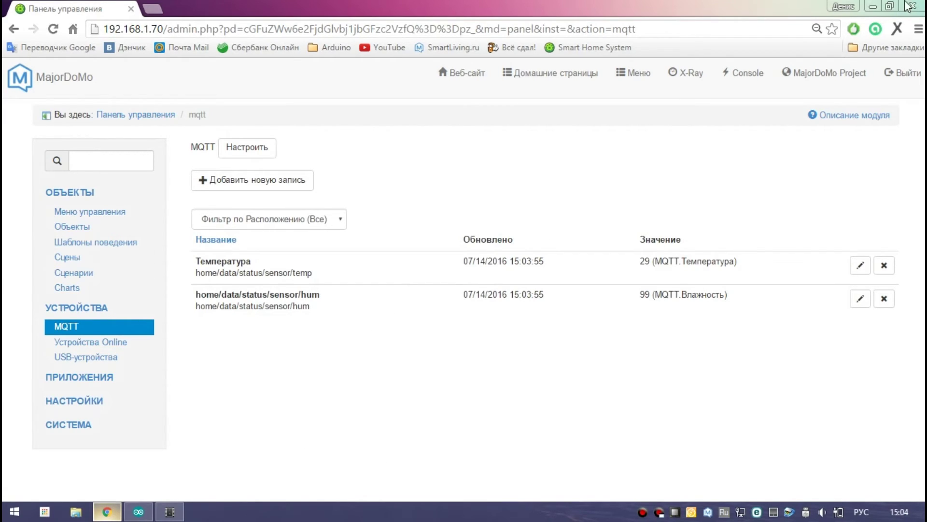
- Switch to the Arduino IDE, open the MQTT_Ultrasonic sketch, put the MQTT_DHT22 window away and maximize the new one
click(872, 7)
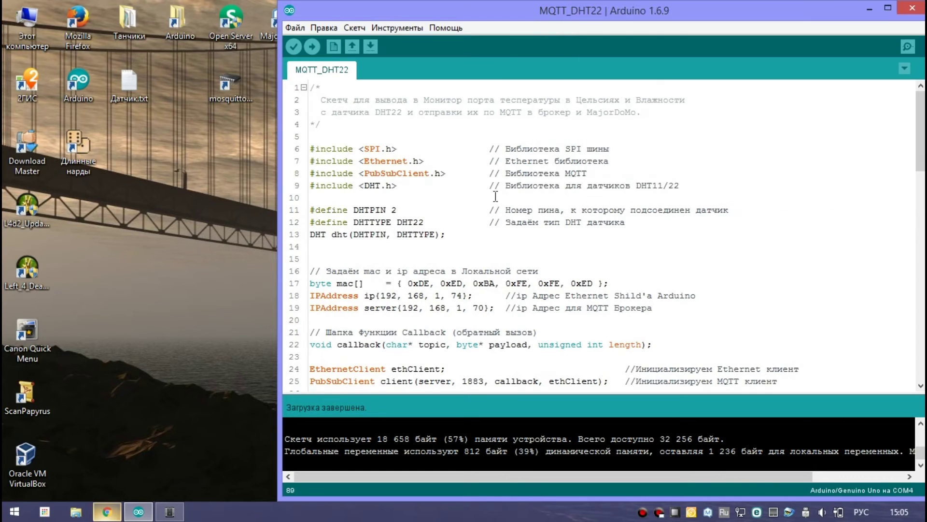
click(601, 234)
click(354, 49)
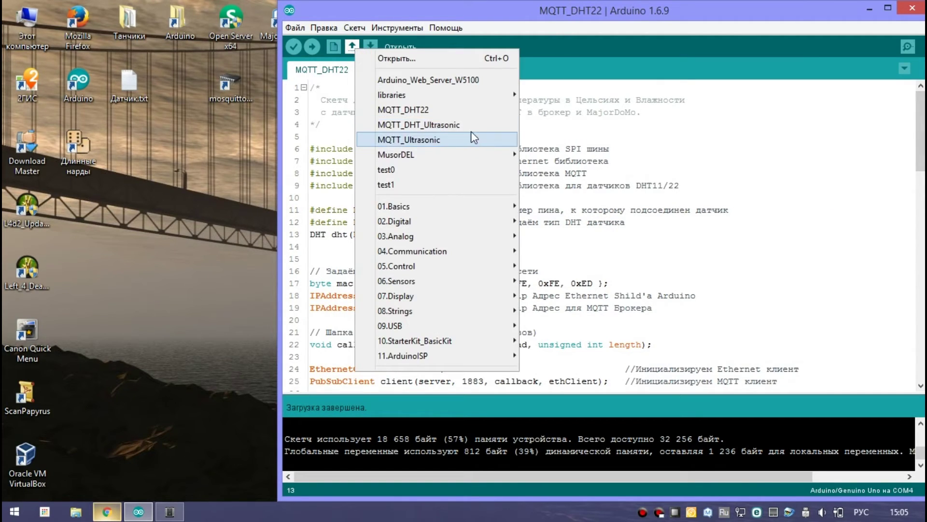
click(408, 140)
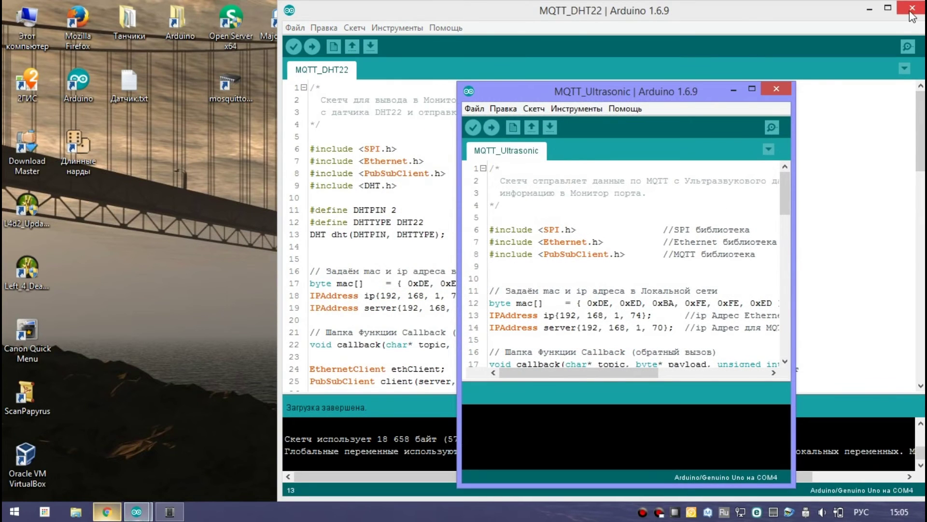
click(852, 66)
click(869, 8)
double_click(752, 94)
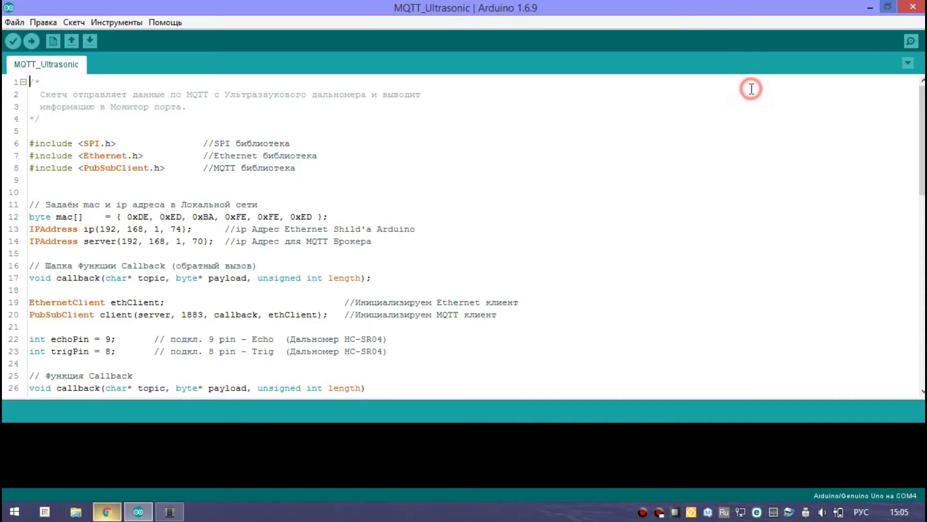
- Upload the MQTT_Ultrasonic sketch to the board and review its callback, setup and loop functions
click(29, 42)
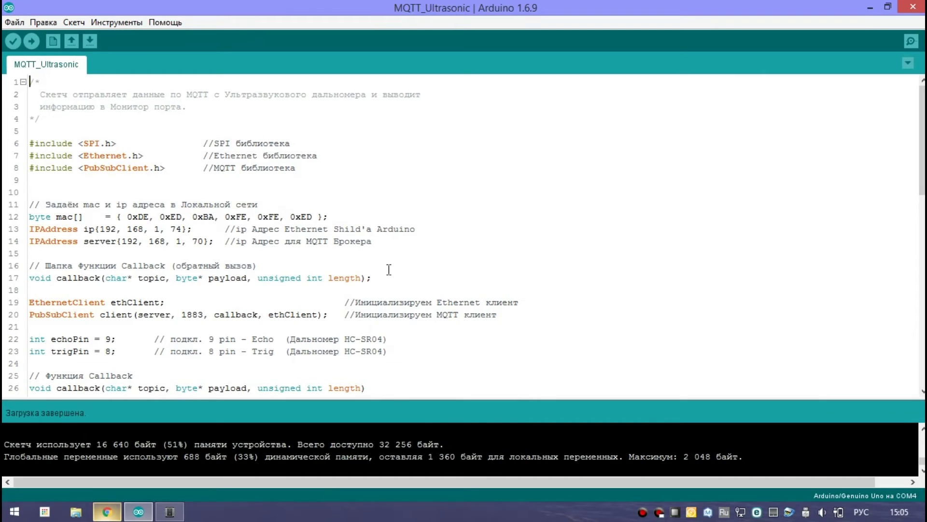
scroll(135, 343, down, 14)
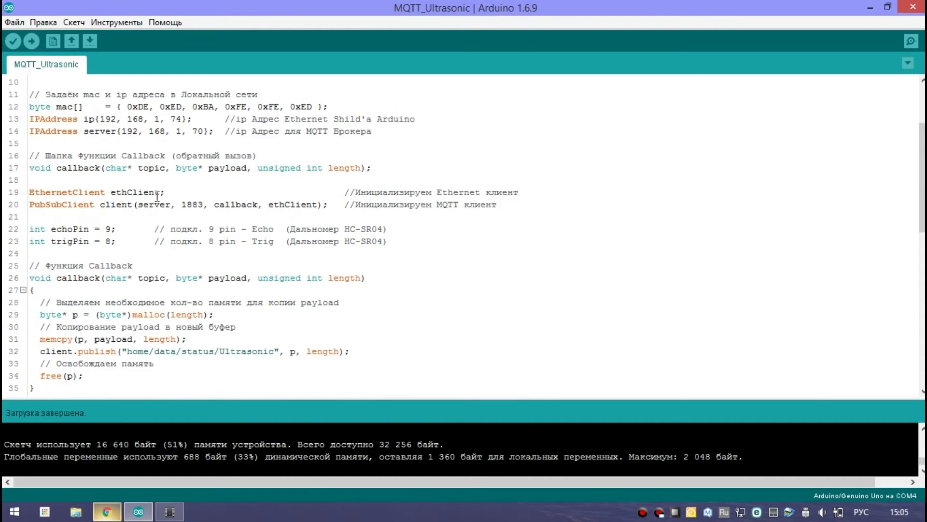
scroll(98, 206, down, 1)
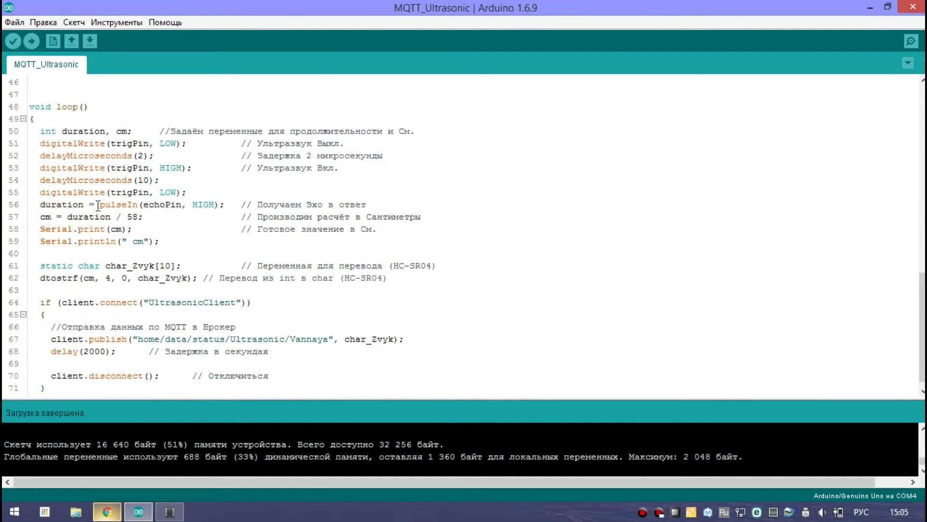
scroll(121, 193, down, 1)
scroll(178, 228, up, 4)
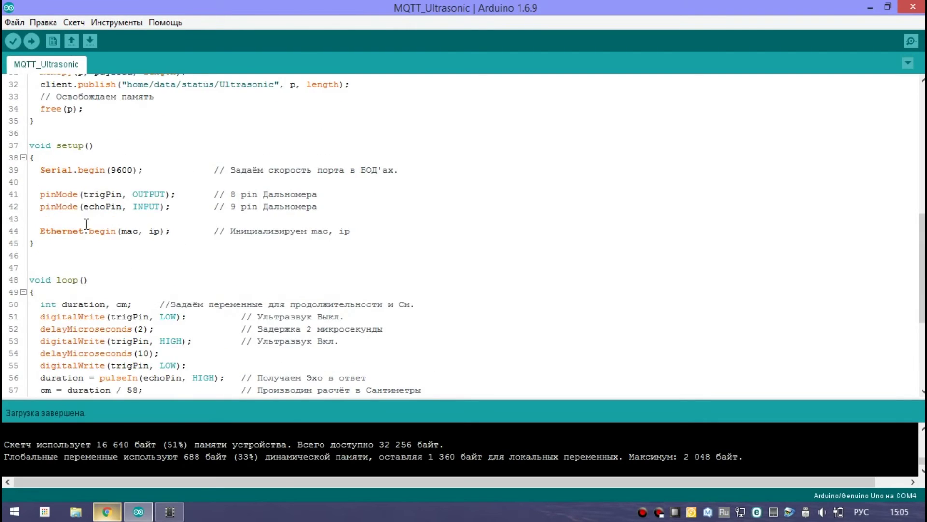
scroll(189, 321, down, 2)
scroll(105, 249, down, 2)
scroll(100, 256, up, 1)
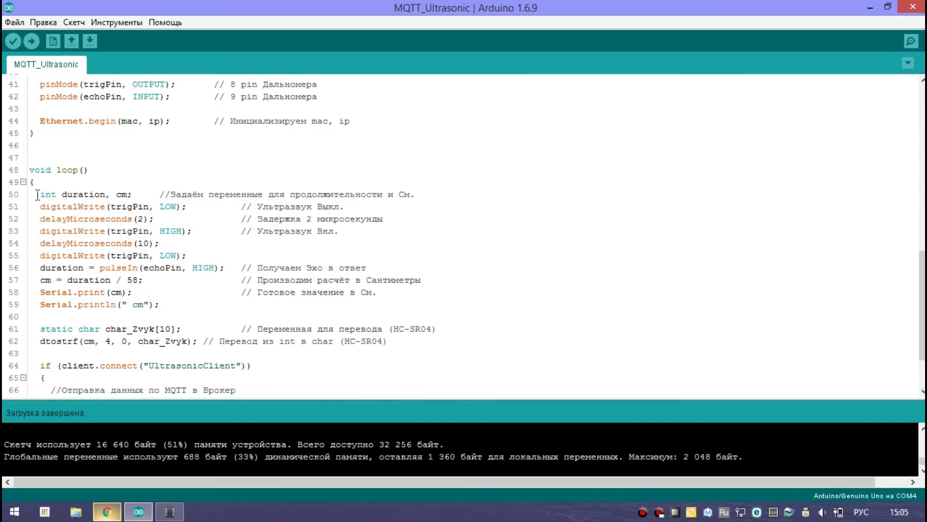
- Examine the loop's distance measurement, the char conversion and the publish call for home/data/status/Ultrasonic/Vannaya
drag(38, 194, 124, 194)
click(119, 194)
drag(143, 217, 105, 218)
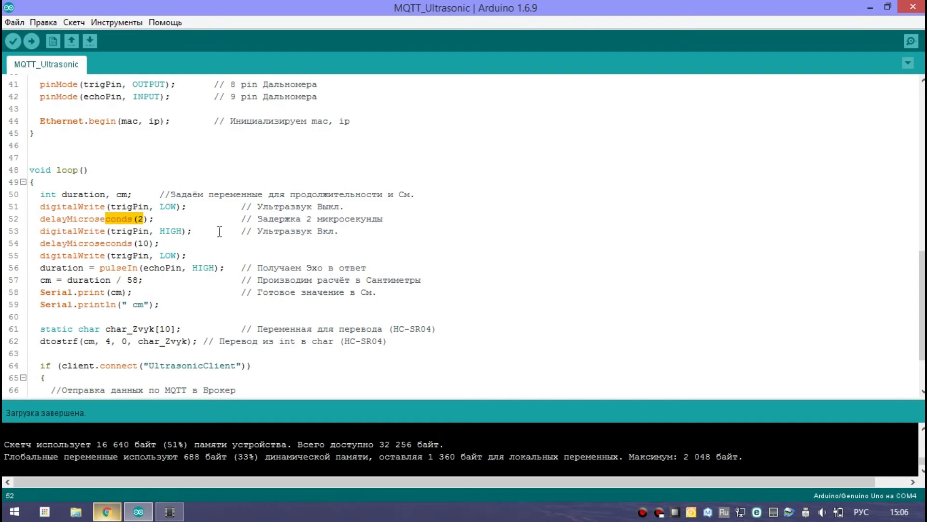
click(235, 280)
scroll(193, 287, down, 2)
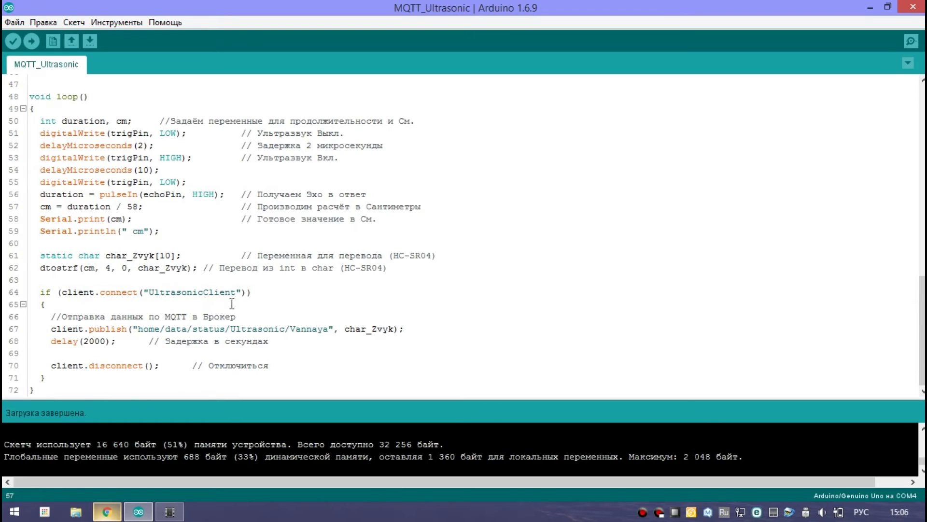
drag(55, 255, 97, 258)
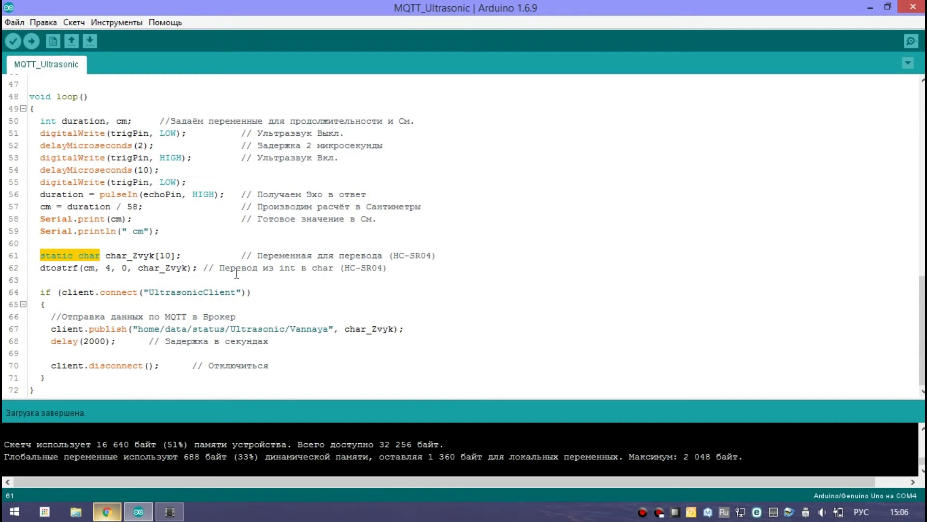
drag(46, 328, 408, 332)
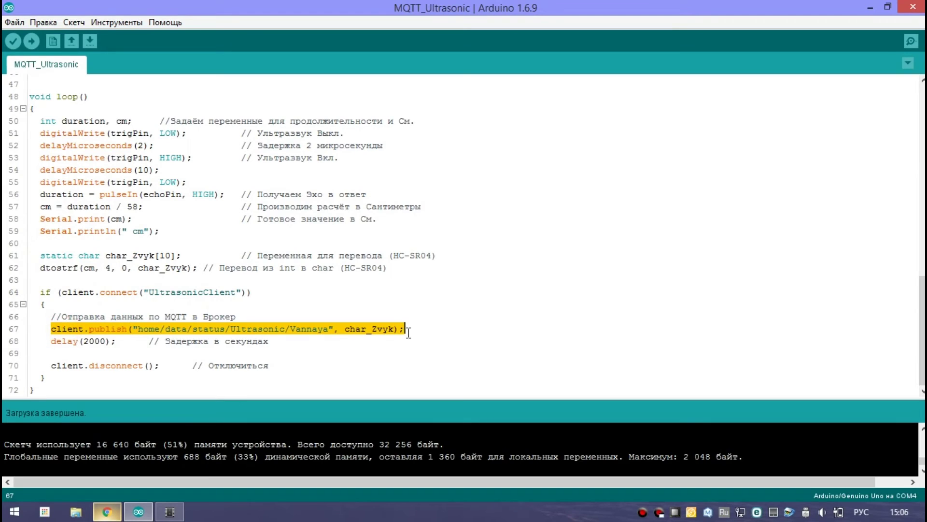
drag(328, 328, 139, 328)
click(387, 328)
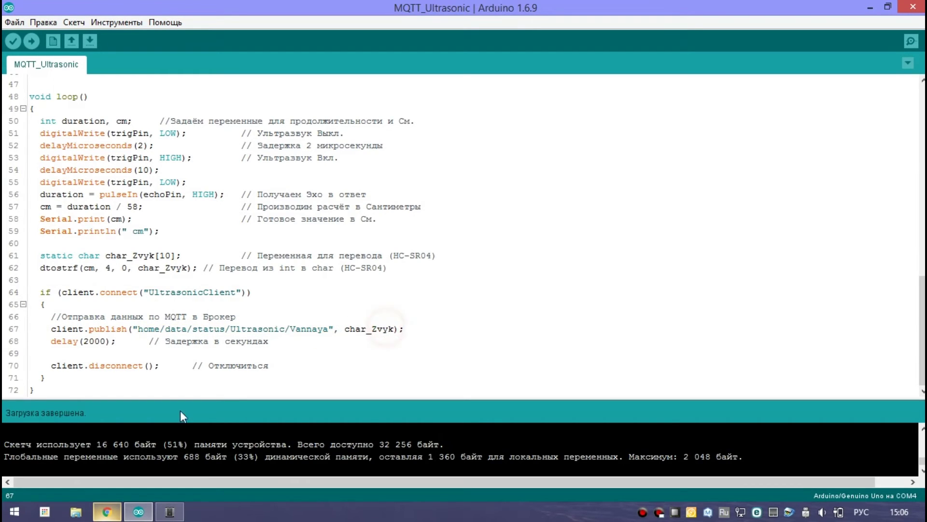
- Switch to MajorDoMo in Chrome, refresh the MQTT topic list and check the home/data/status/Ultrasonic/Vannaya entry
click(888, 7)
drag(670, 99, 796, 3)
click(107, 513)
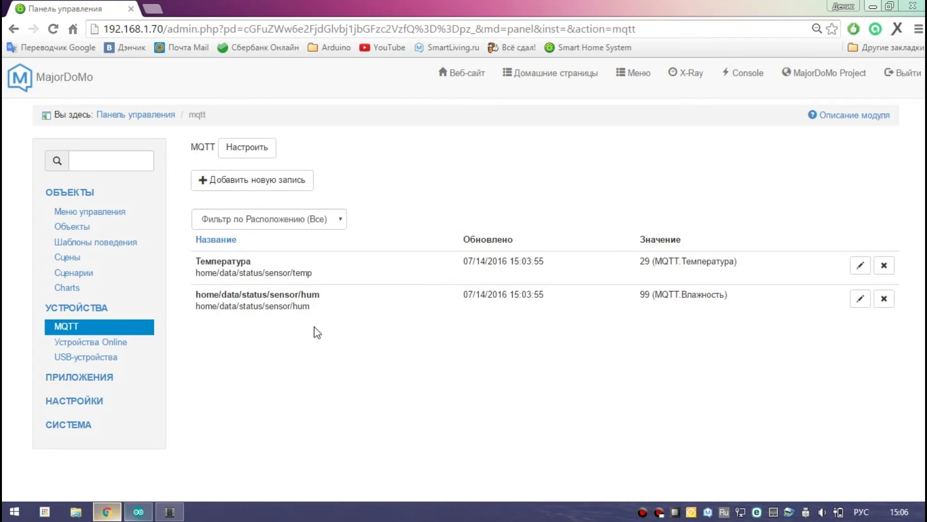
click(81, 328)
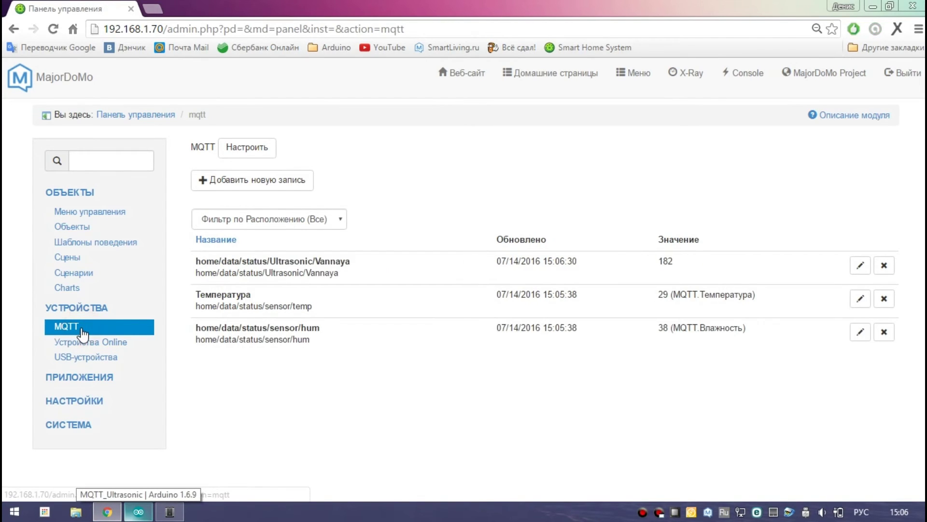
drag(673, 262, 213, 263)
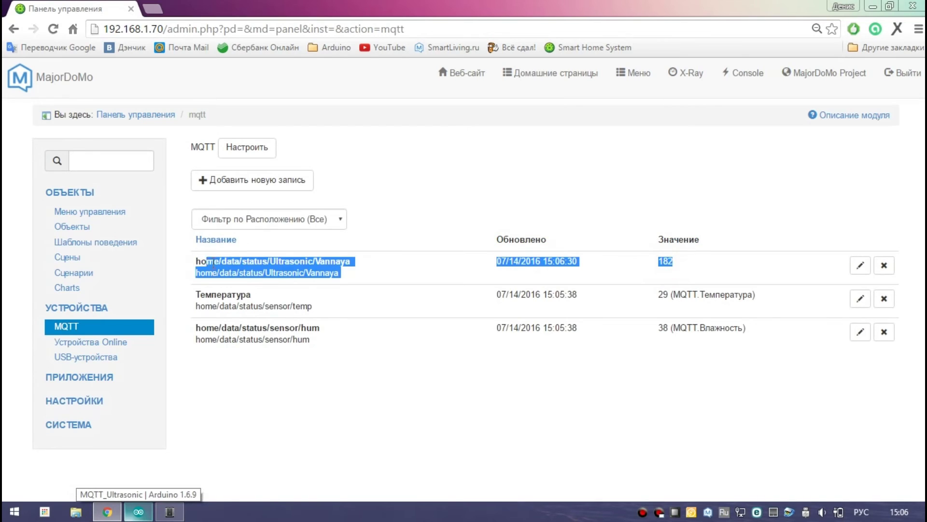
click(208, 263)
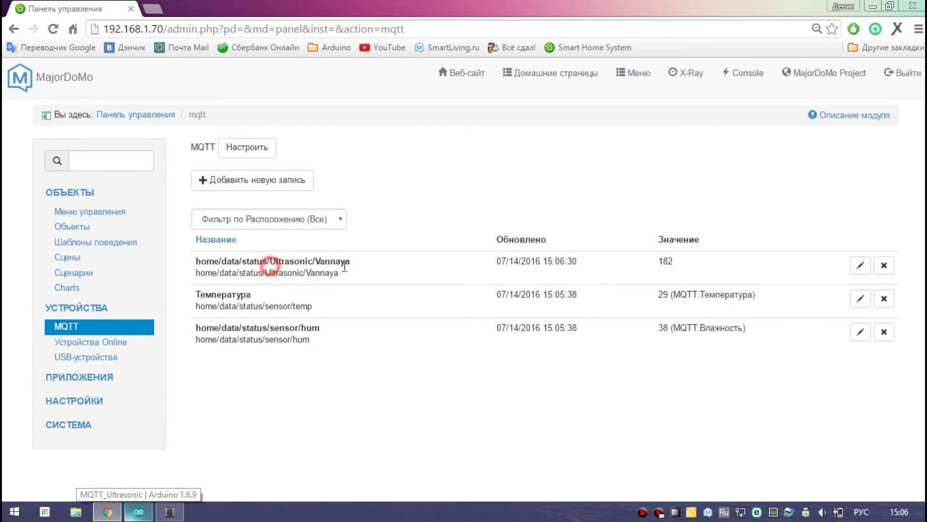
- Open the home/data/status/Ultrasonic/Vannaya topic for editing and rename it Дальномер
click(858, 268)
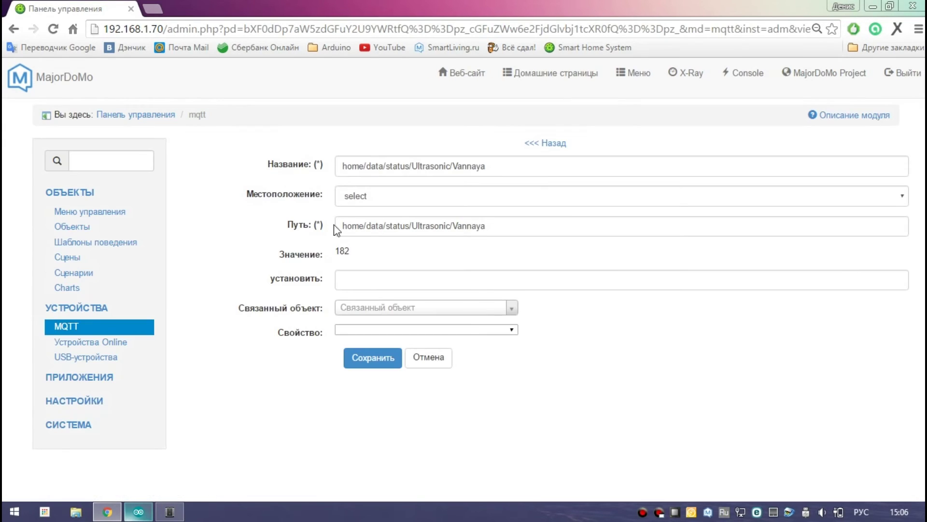
triple_click(503, 169)
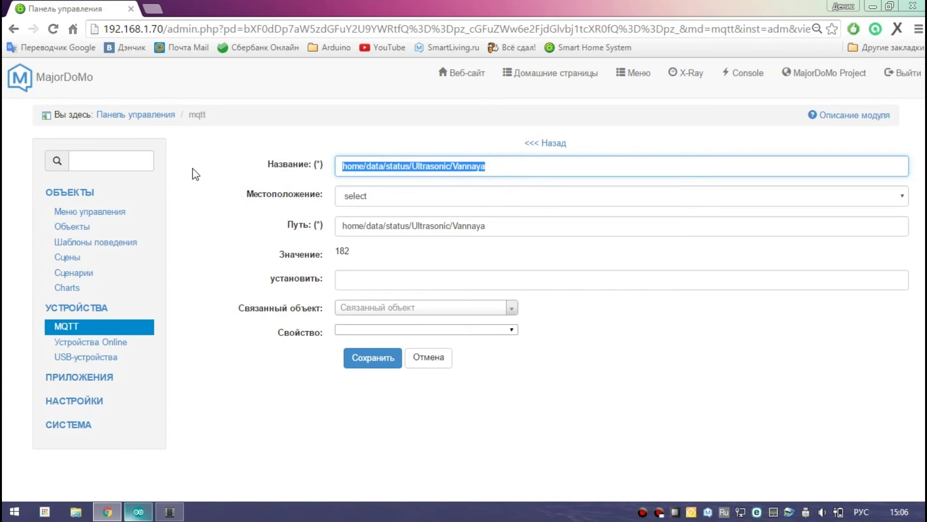
text(Д)
click(348, 187)
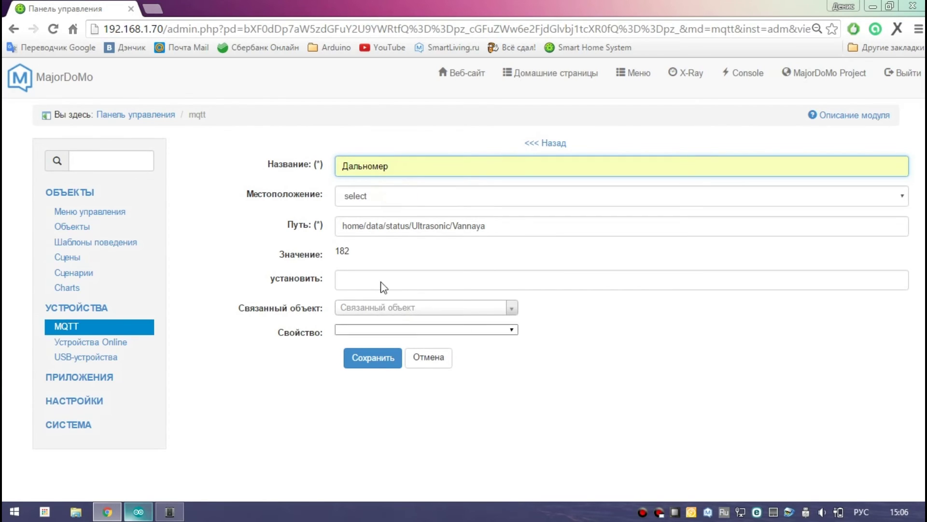
- Link the topic to the MQTT object's Дальномер property and save the record
click(422, 307)
scroll(382, 425, down, 5)
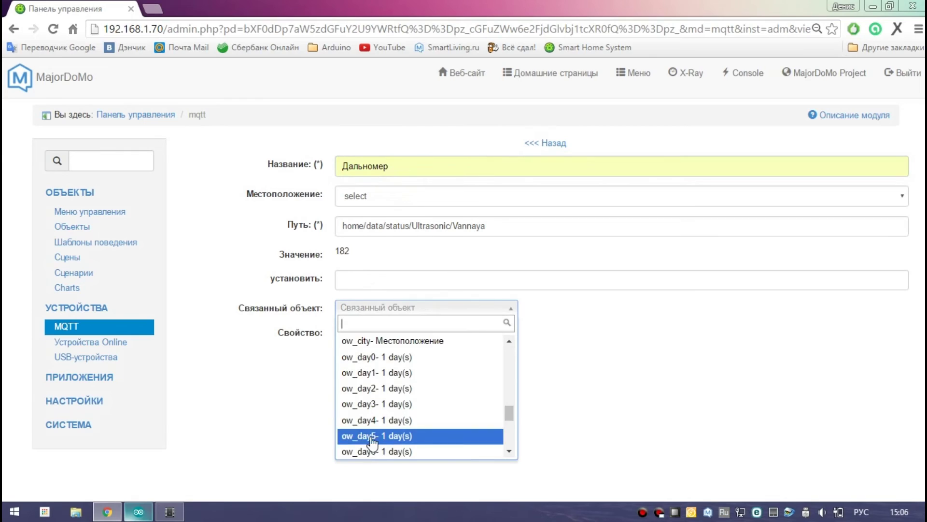
scroll(372, 442, down, 6)
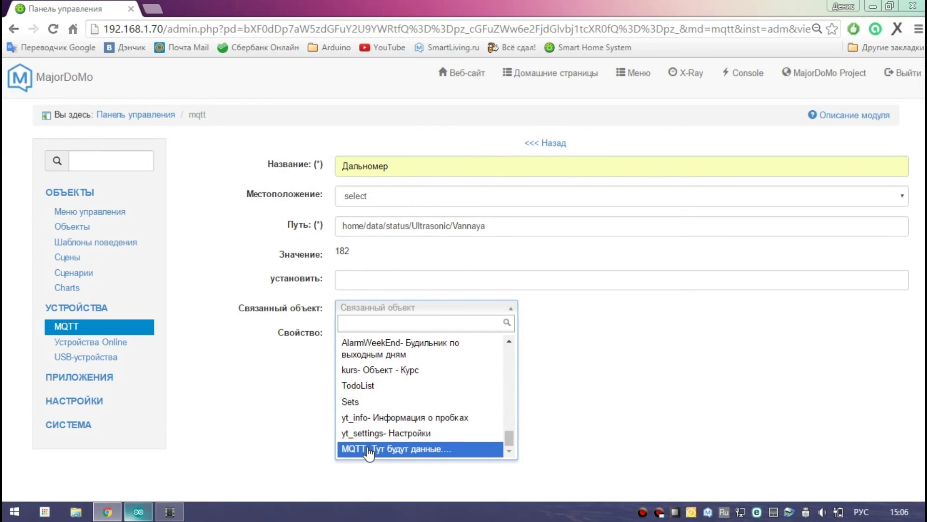
click(370, 449)
click(387, 344)
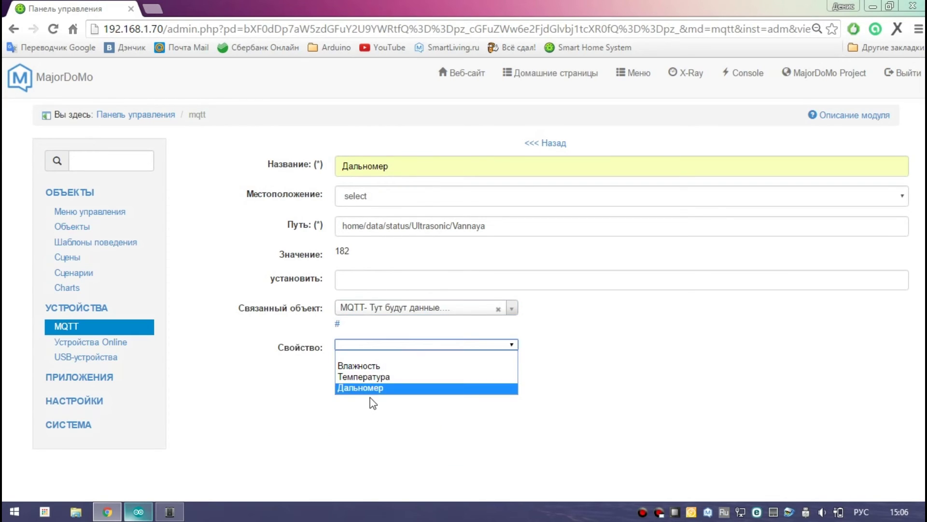
click(380, 387)
click(378, 383)
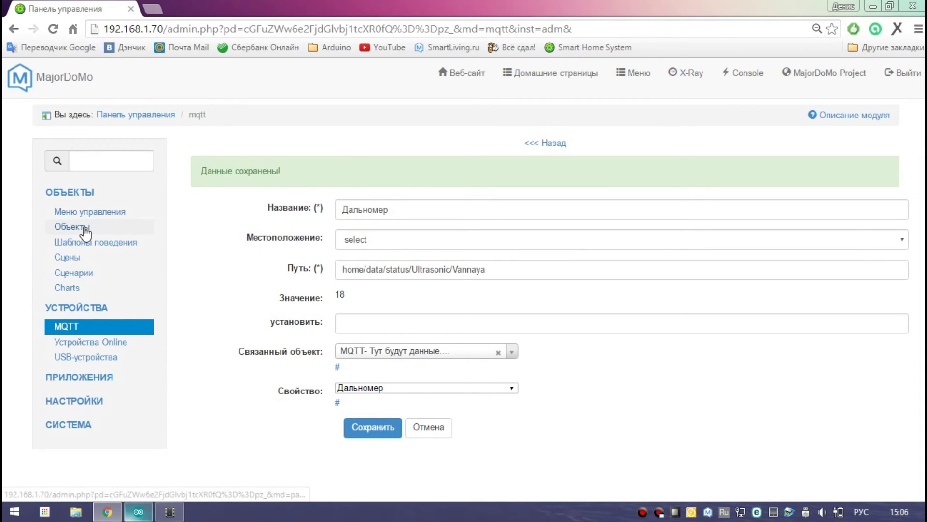
- Read the rangefinder distances in the Arduino IDE's serial monitor and return to the MQTT topic list in MajorDoMo
click(169, 511)
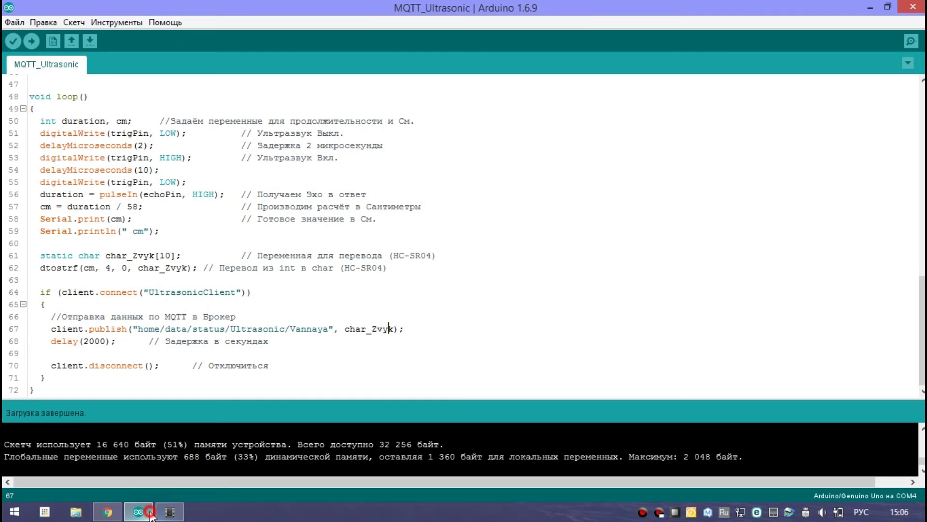
click(912, 41)
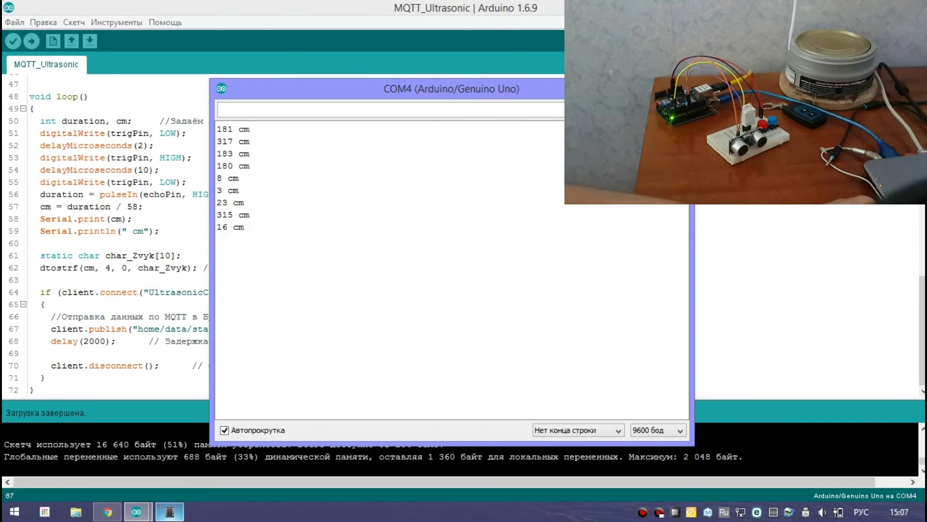
click(107, 512)
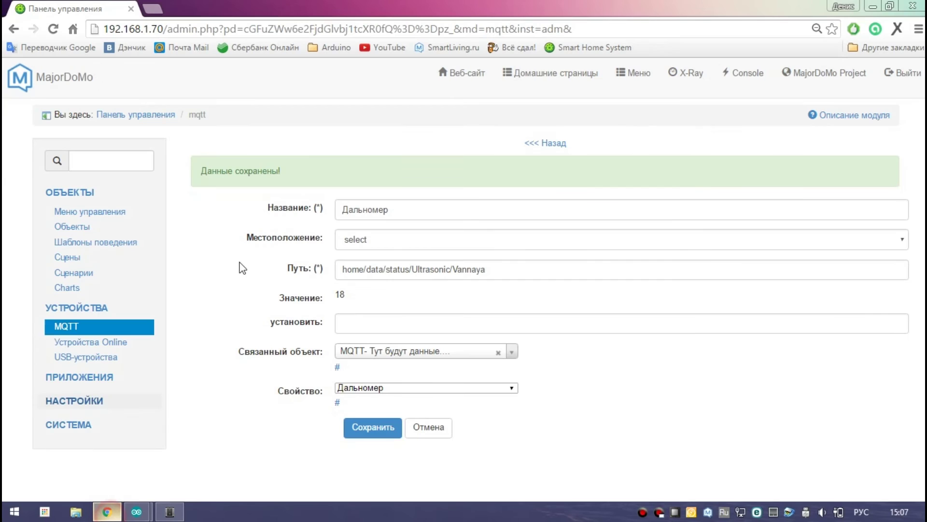
click(83, 333)
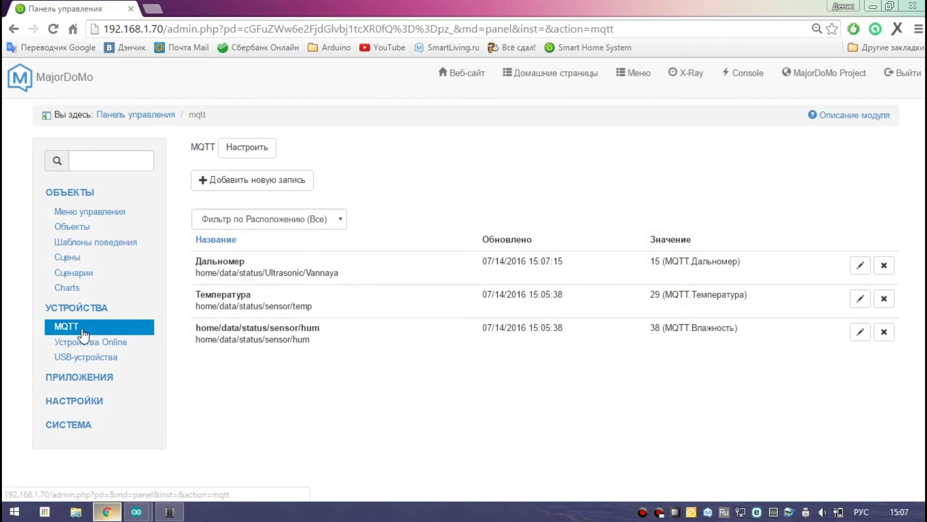
- Compare the values and update times of the rangefinder, temperature and humidity topics, and refresh the list
drag(738, 261, 283, 261)
drag(748, 294, 215, 297)
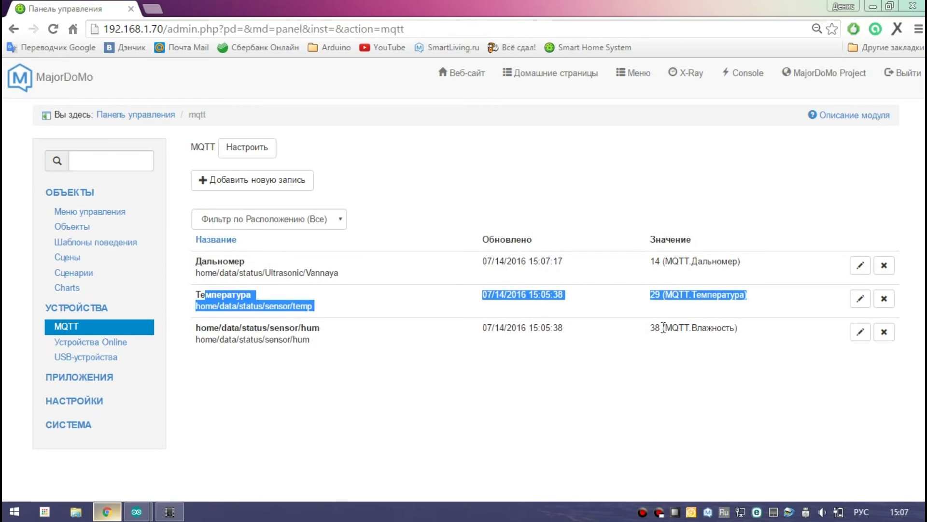
drag(724, 329, 223, 297)
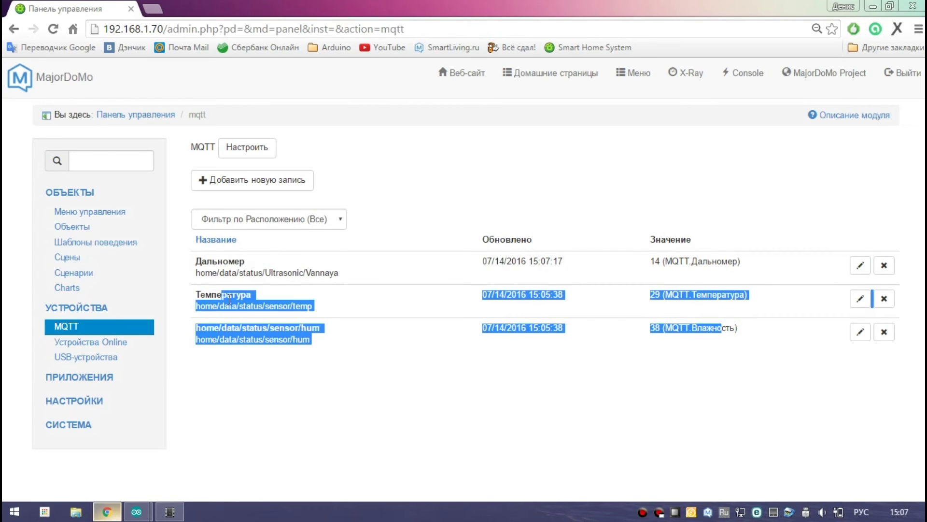
click(76, 328)
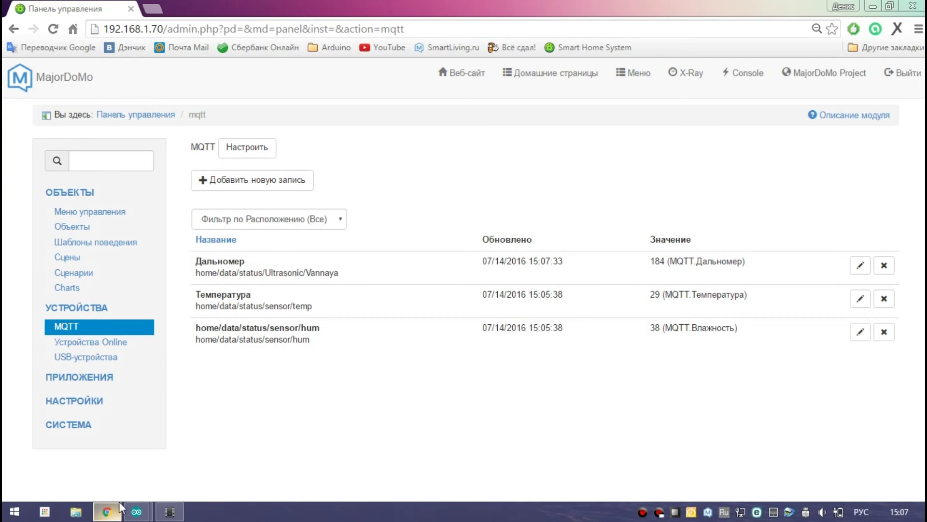
- Switch to the Arduino IDE, close the serial monitor, open the MQTT_DHT_Ultrasonic sketch and maximize its window
click(137, 512)
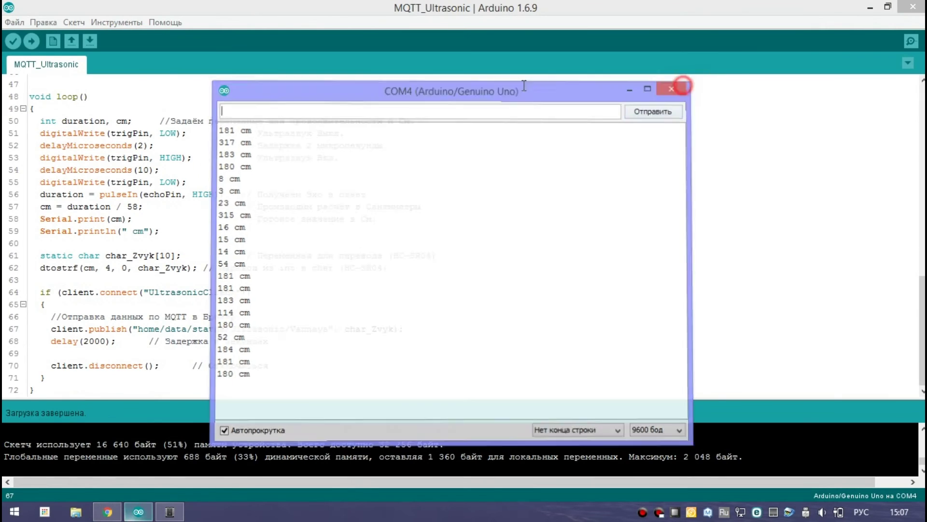
click(680, 87)
click(72, 42)
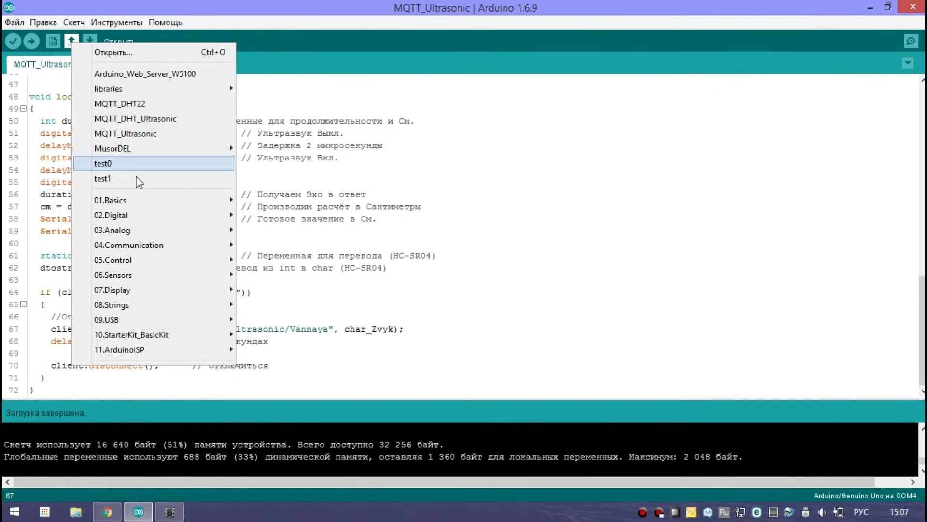
click(141, 119)
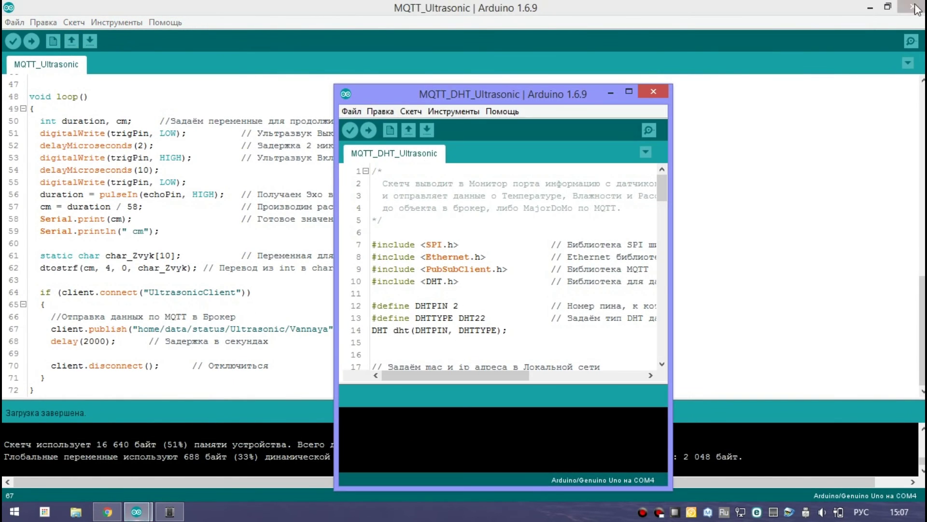
click(807, 73)
double_click(628, 92)
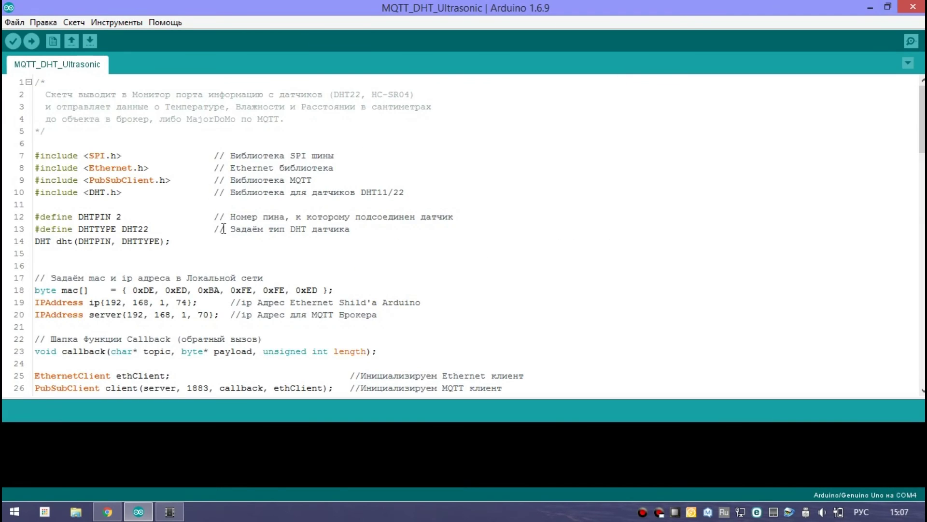
- Review the combined sketch's HC-SR04 and DHT22 processing and its MQTT publishing code
scroll(219, 228, down, 3)
scroll(218, 229, down, 13)
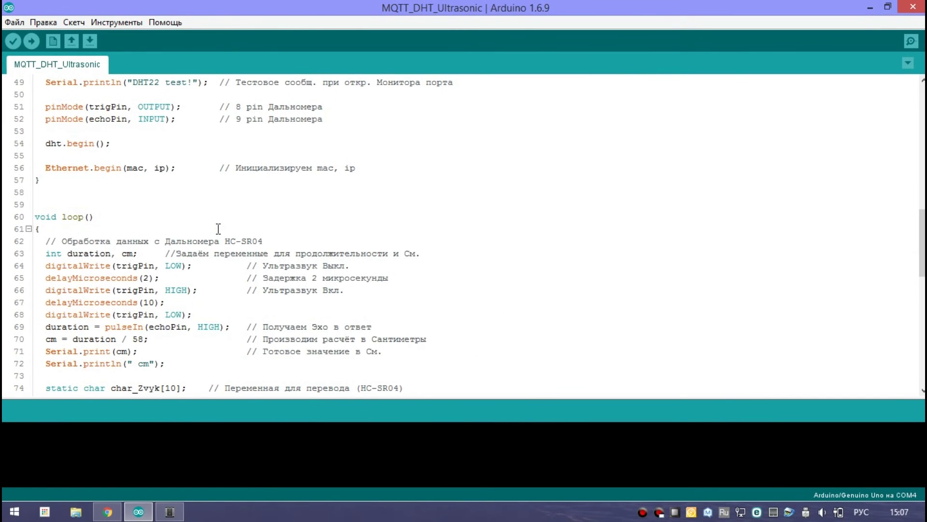
scroll(219, 228, down, 4)
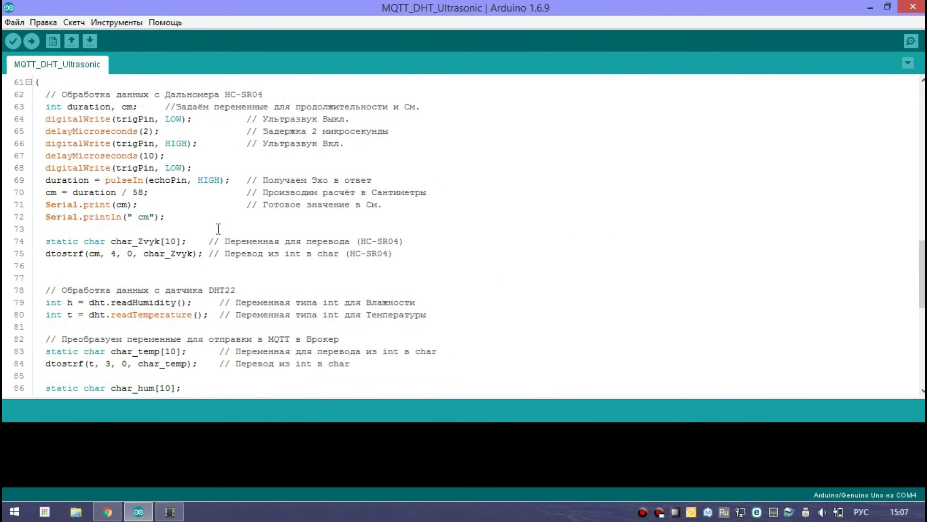
scroll(218, 228, down, 10)
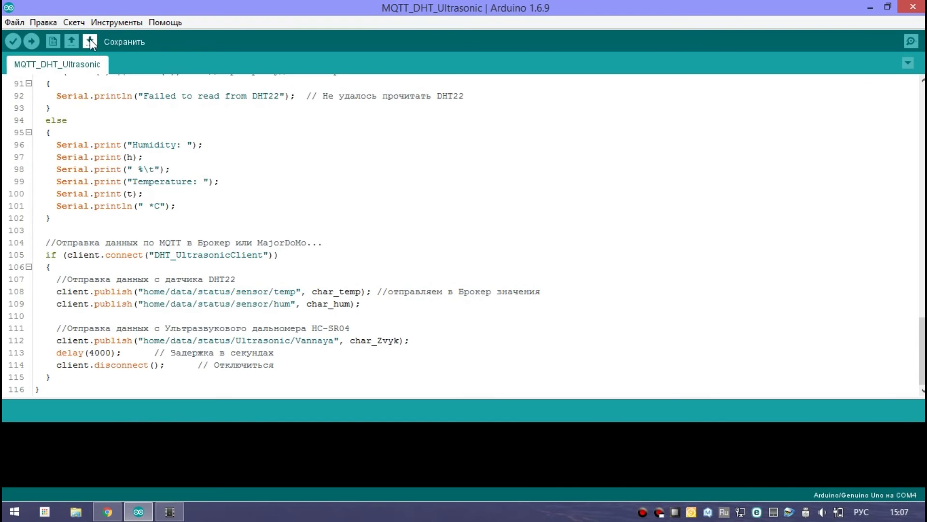
- Upload the MQTT_DHT_Ultrasonic sketch to the Arduino Uno and check its distance, humidity and temperature output in the serial monitor
click(36, 41)
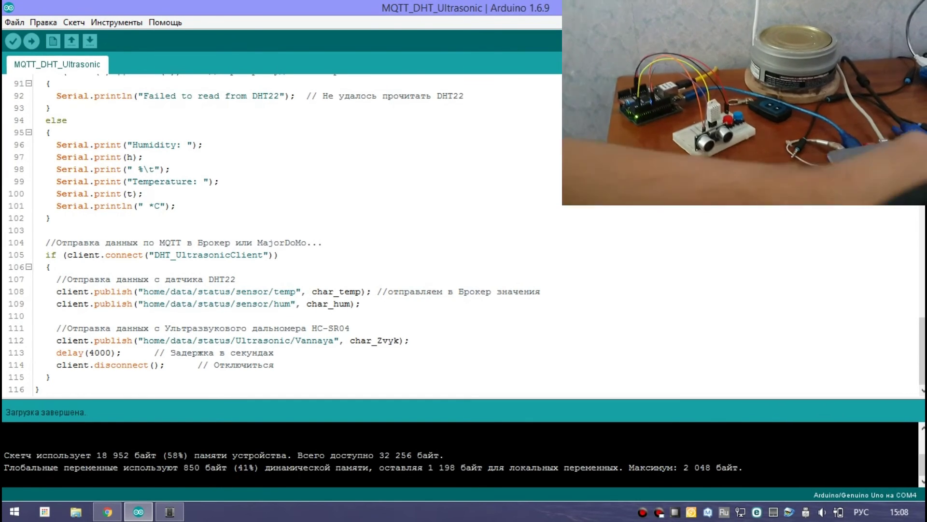
key(ctrl+shift+m)
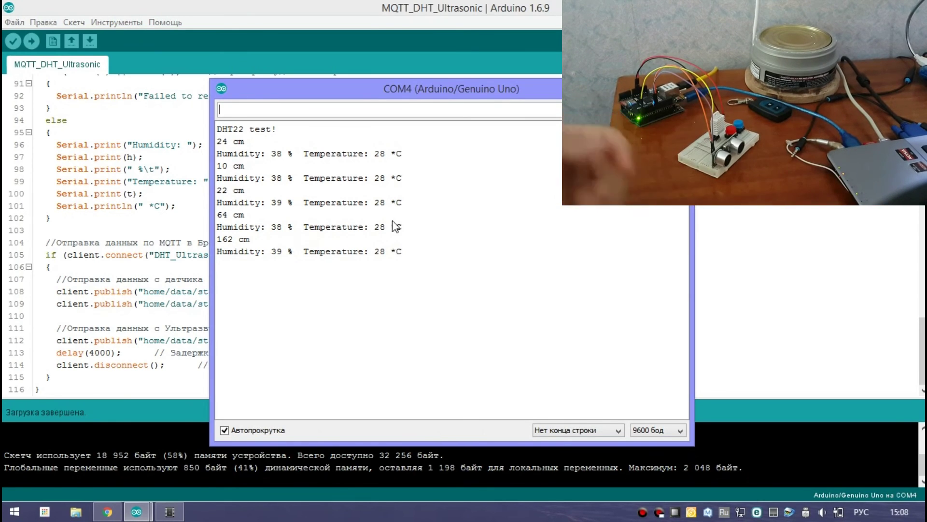
click(684, 89)
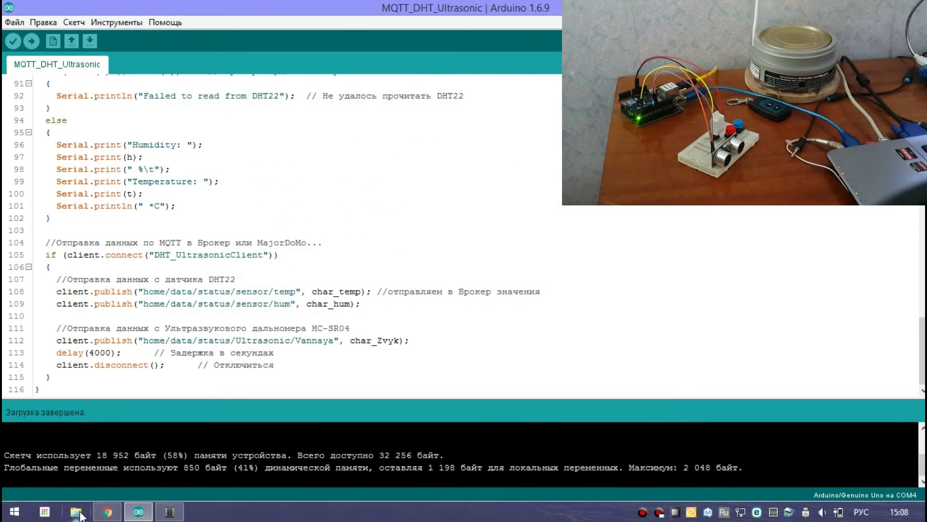
- Switch to MajorDoMo in Chrome, check the refreshed MQTT topic list and open the properties of the MQTT object
click(107, 511)
click(75, 328)
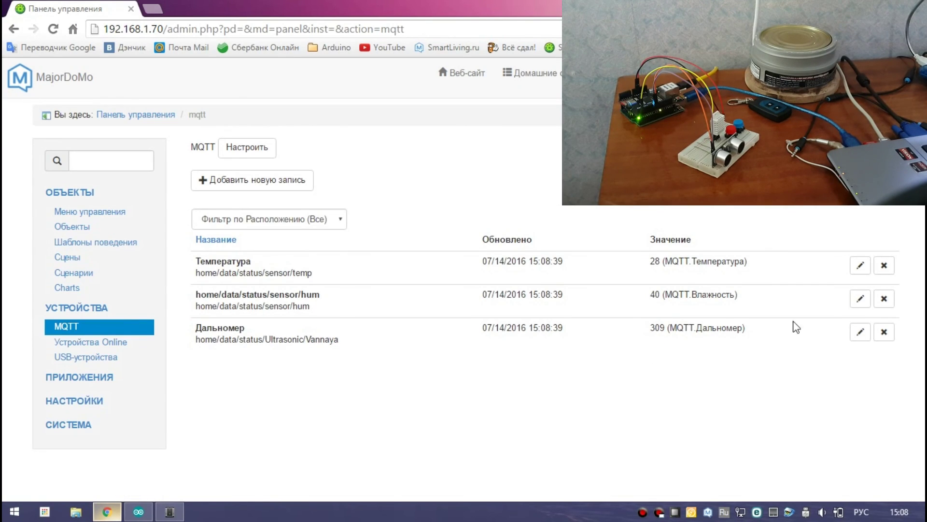
click(72, 227)
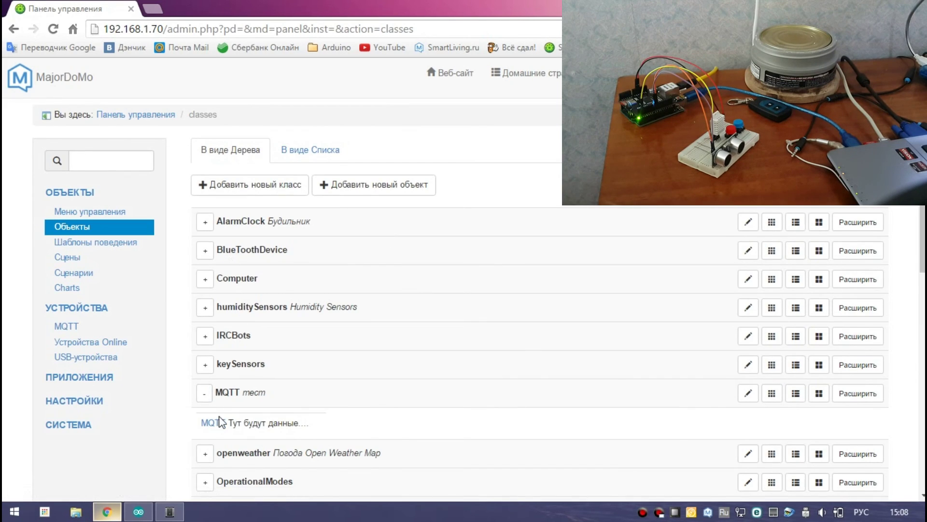
click(208, 424)
click(254, 255)
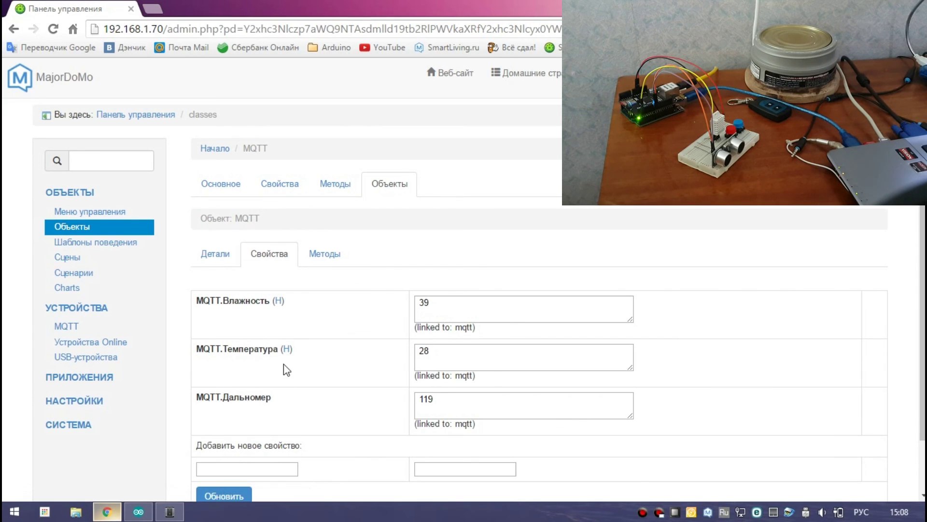
- Examine the MQTT object's Дальномер, Температура and Влажность property values and refresh them
double_click(455, 408)
double_click(455, 352)
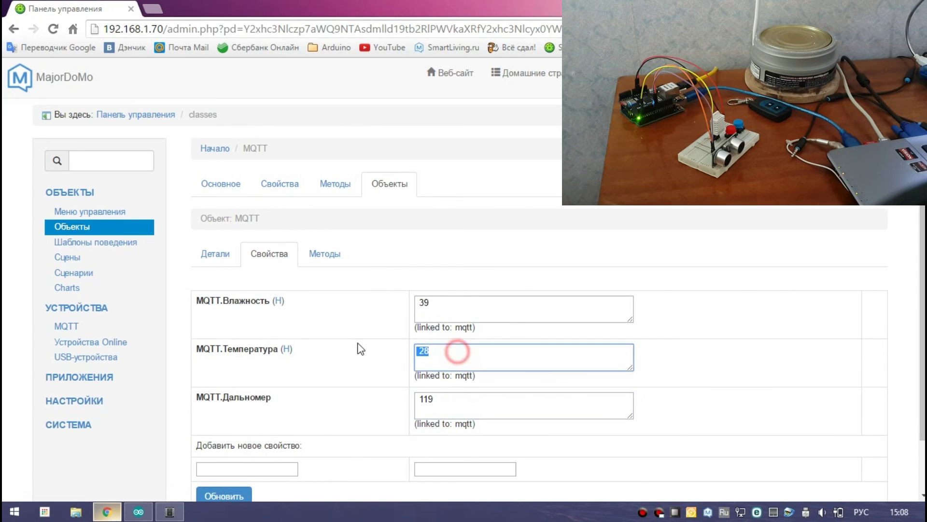
double_click(448, 301)
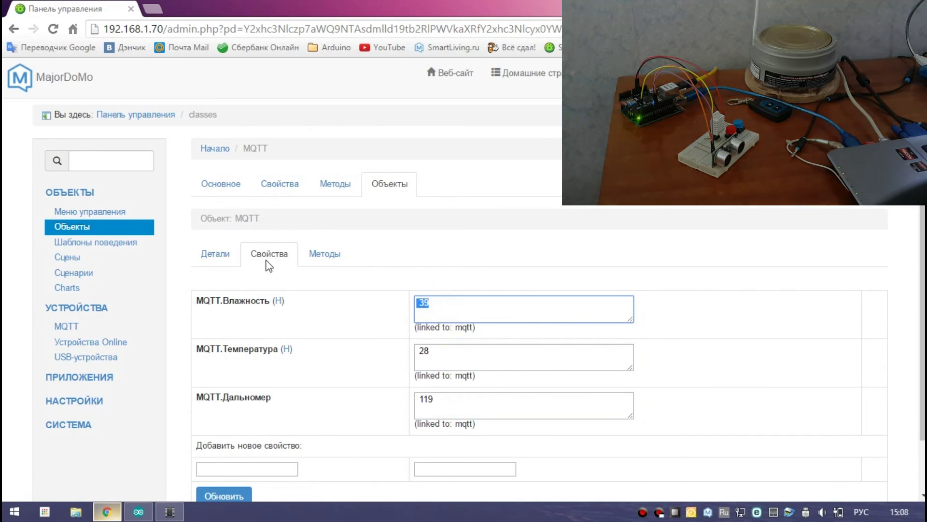
click(266, 263)
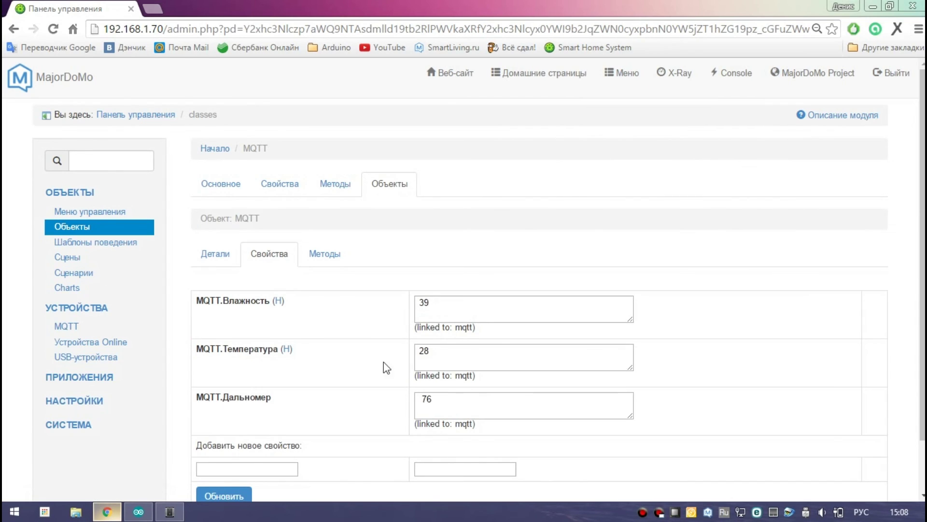
- Review the logged value history of the MQTT.Температура property and close it
click(286, 349)
drag(267, 282, 126, 162)
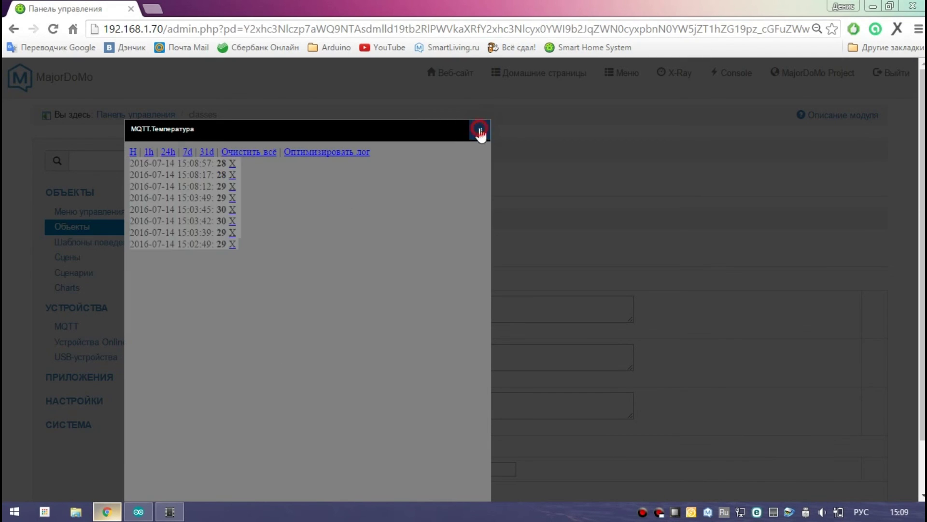
click(480, 129)
- Look at the MQTT object's properties once more and minimize the browser to return to the sketch in the Arduino IDE
click(108, 515)
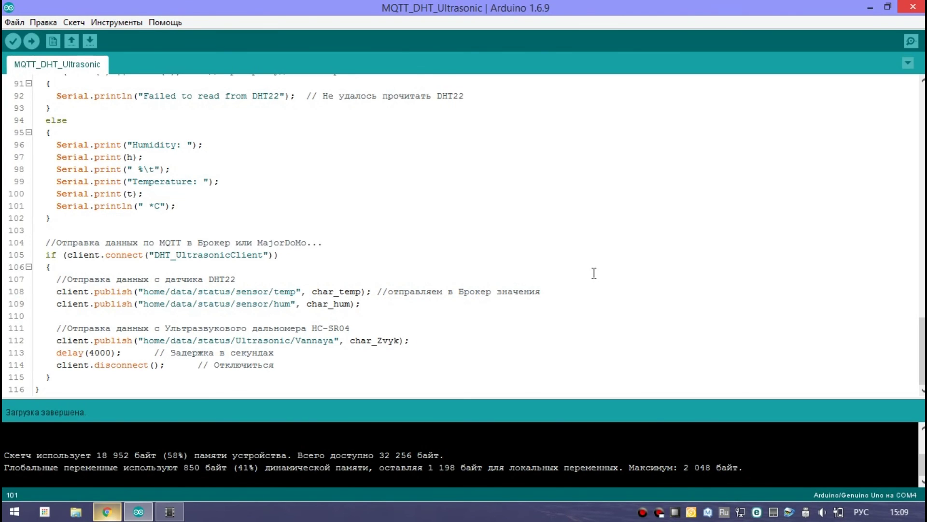
click(107, 511)
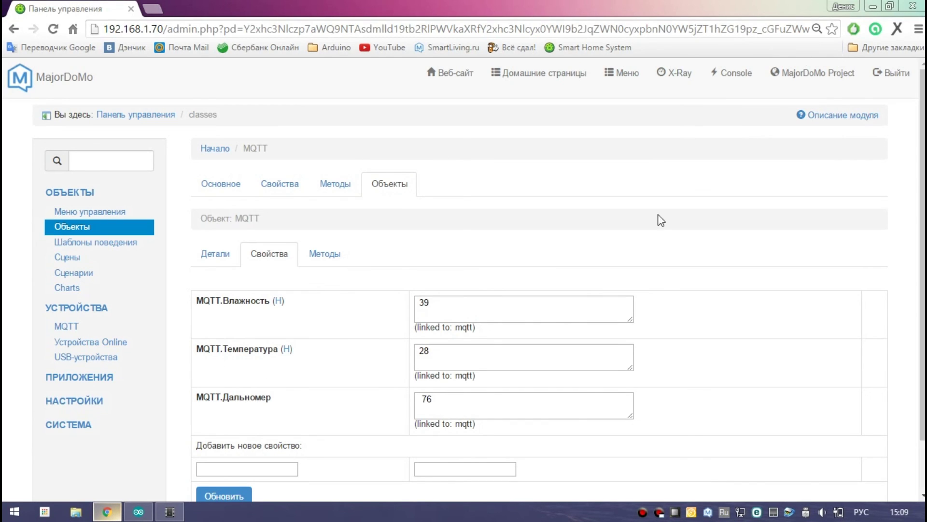
click(873, 6)
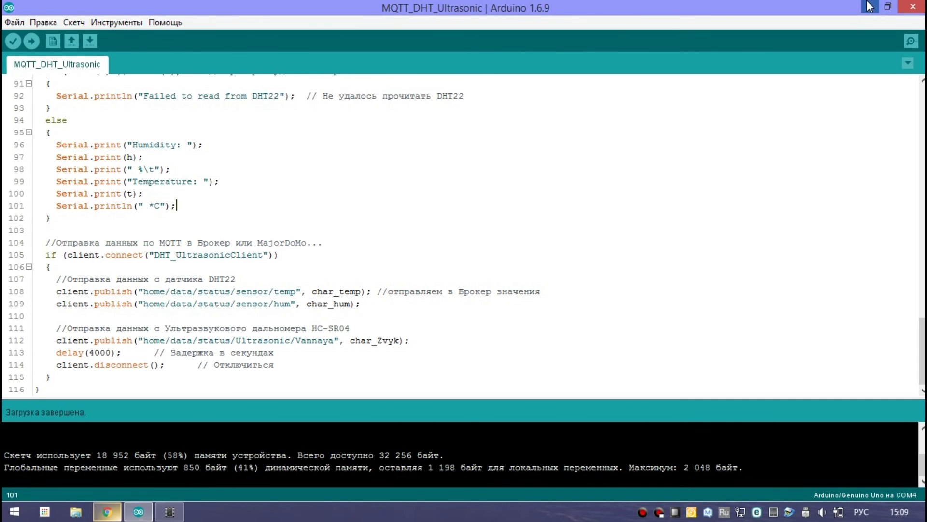